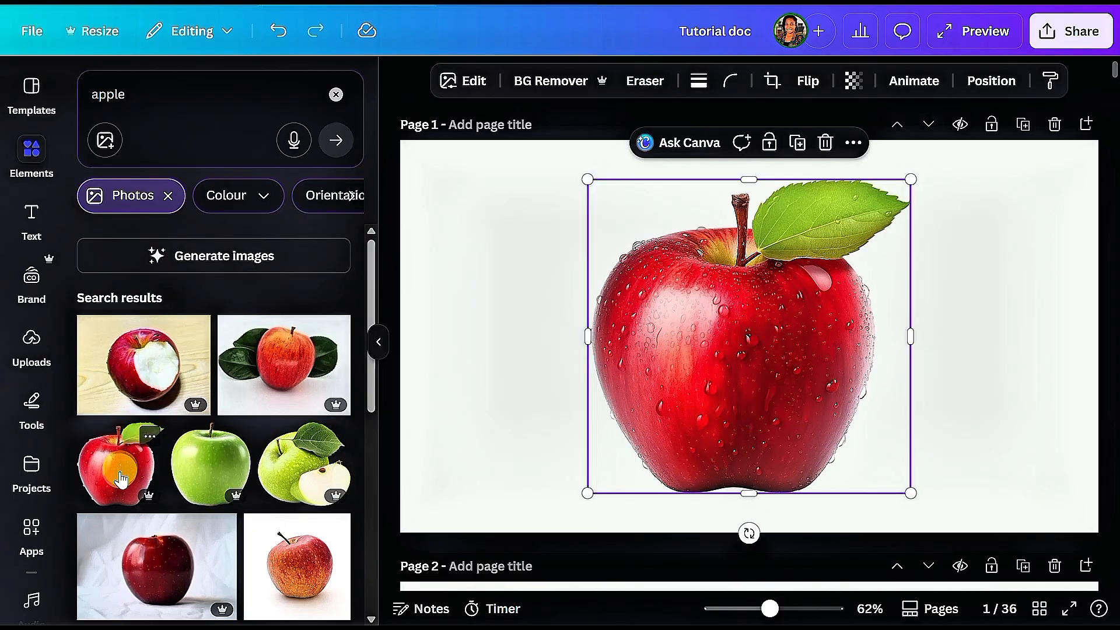
- Add a text box reading "How to Add Text Around Image in Canva" and move it beside the apple's upper-right edge
click(617, 250)
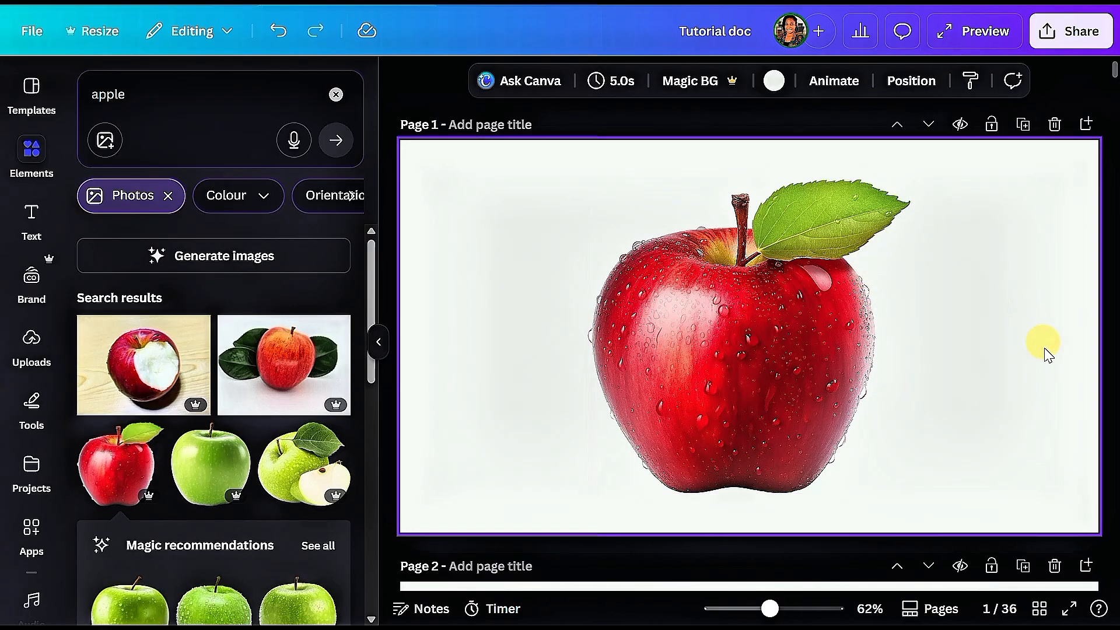
click(36, 231)
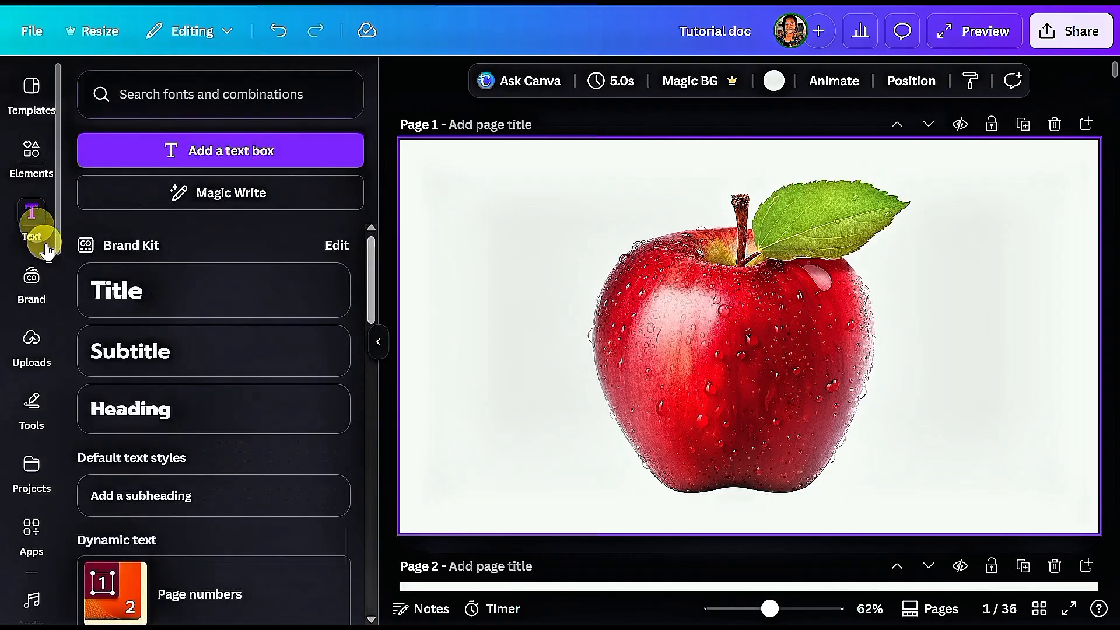
click(215, 153)
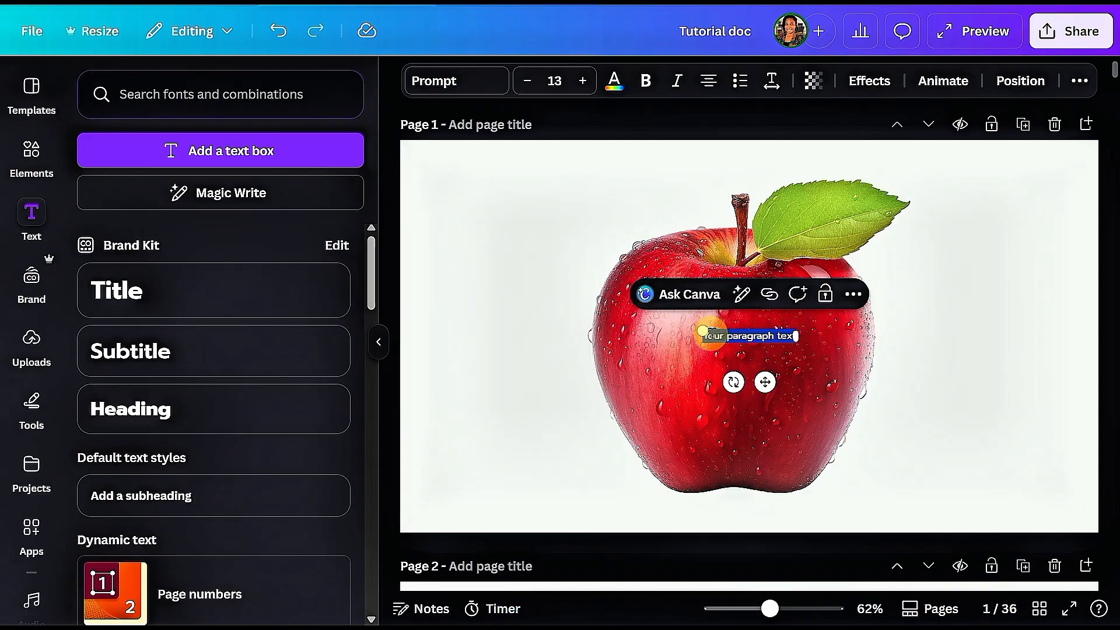
key(ctrl+v)
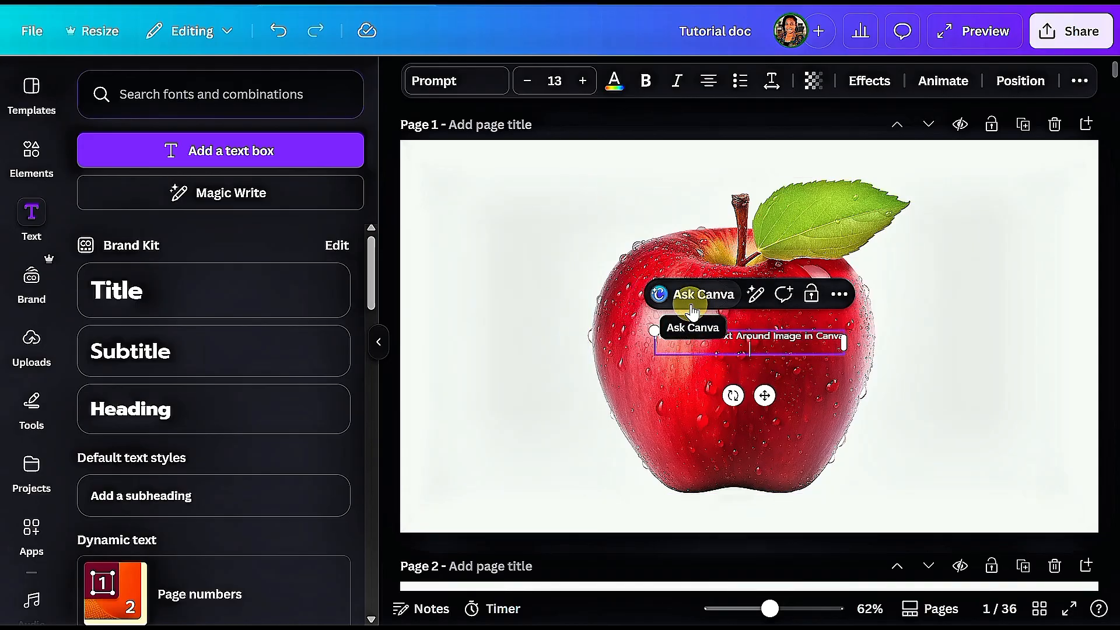
key(BackSpace)
click(690, 338)
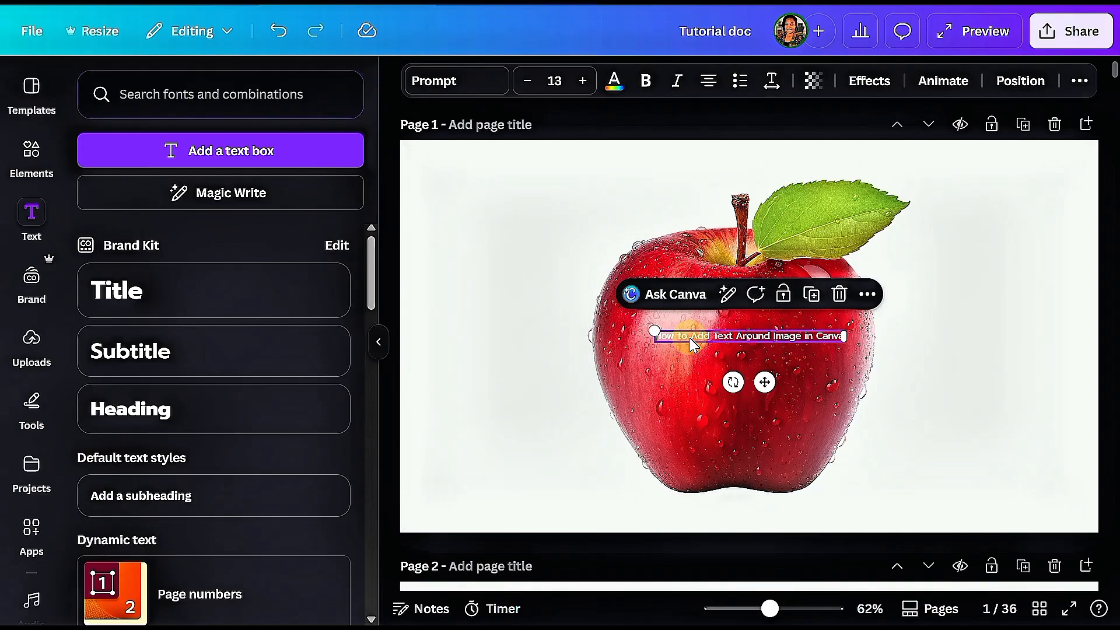
drag(693, 343, 893, 274)
- Format the text line as black, bold and size 16
click(618, 87)
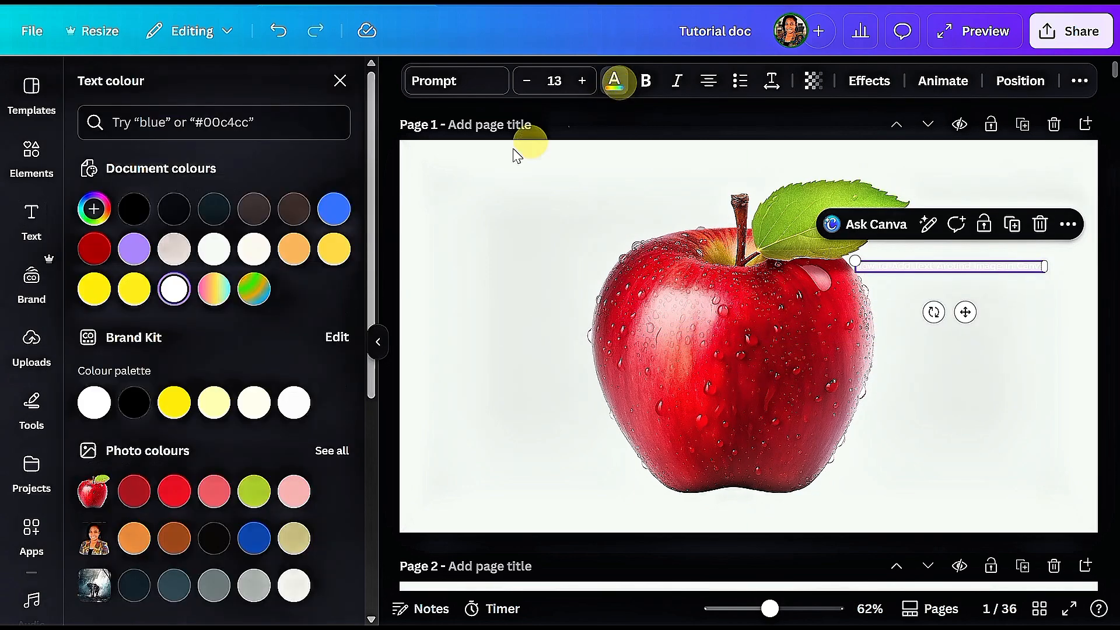
click(124, 215)
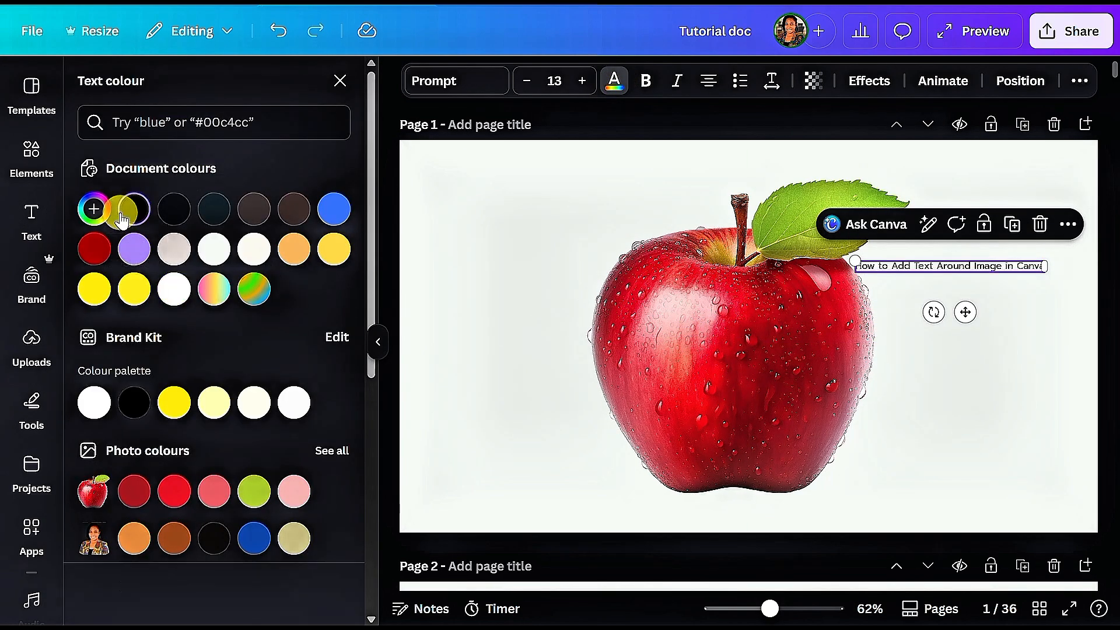
click(646, 82)
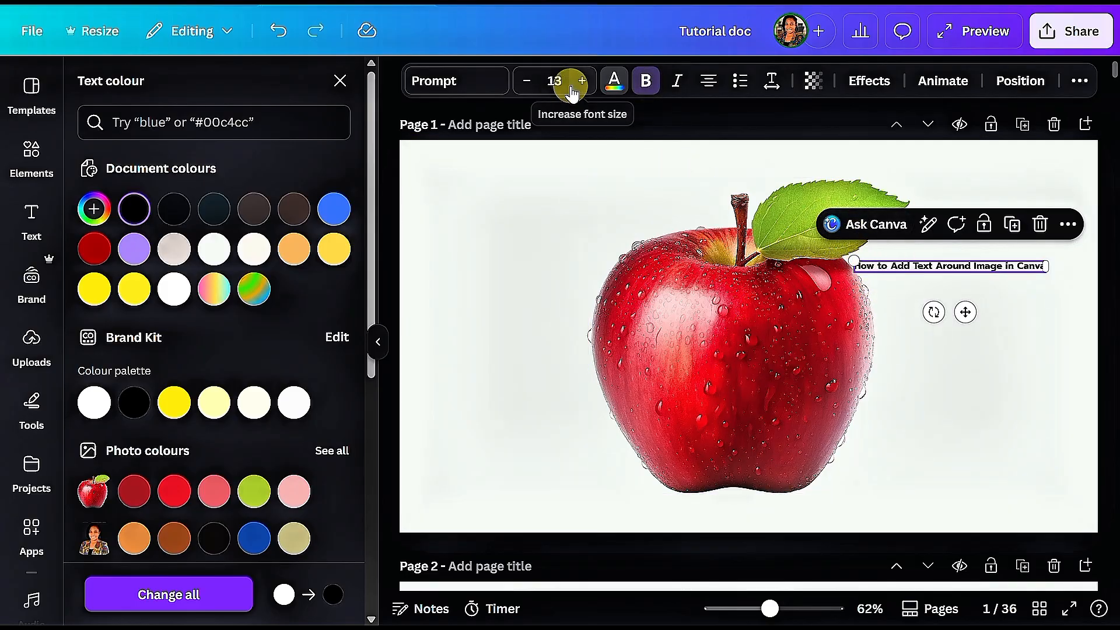
click(554, 81)
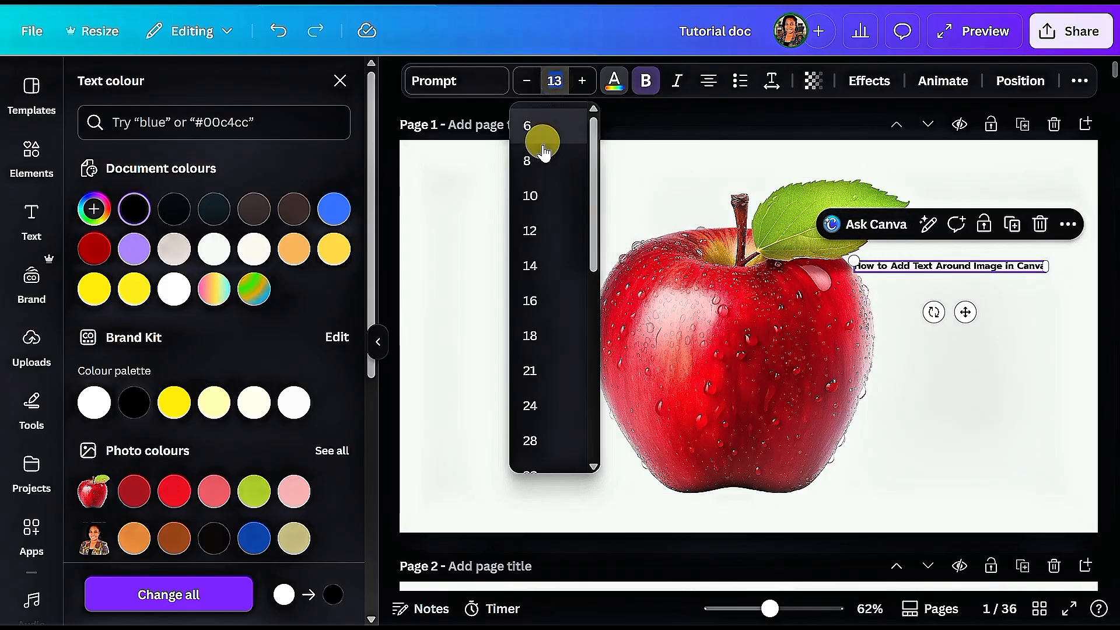
click(539, 302)
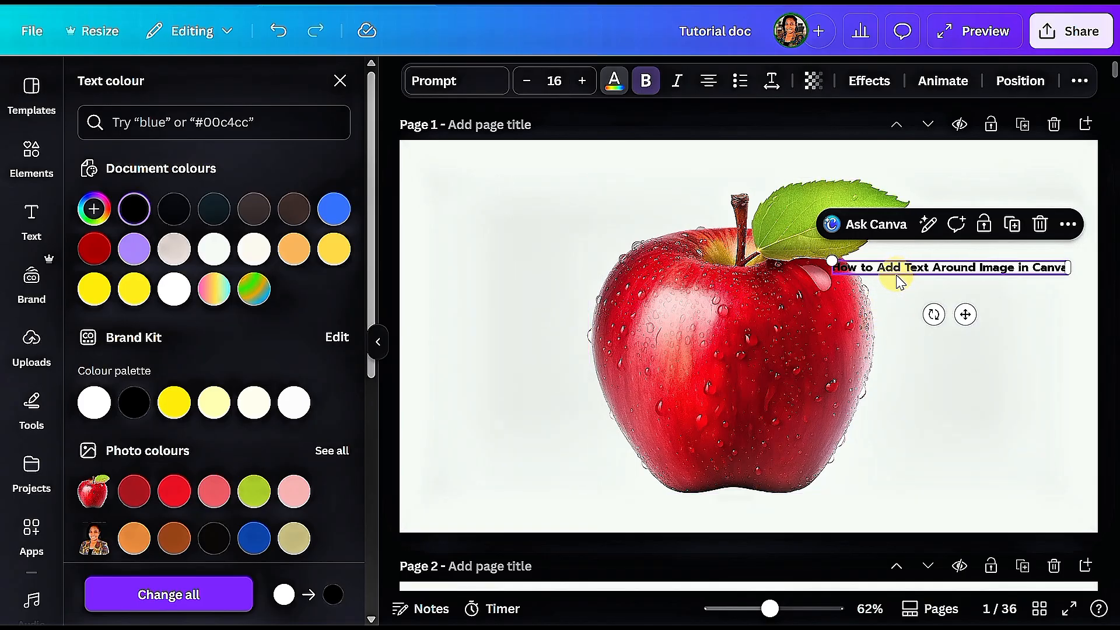
- Fit the line against the apple's right edge as "How to Add Text Around Image" and left-align it
drag(901, 272, 923, 256)
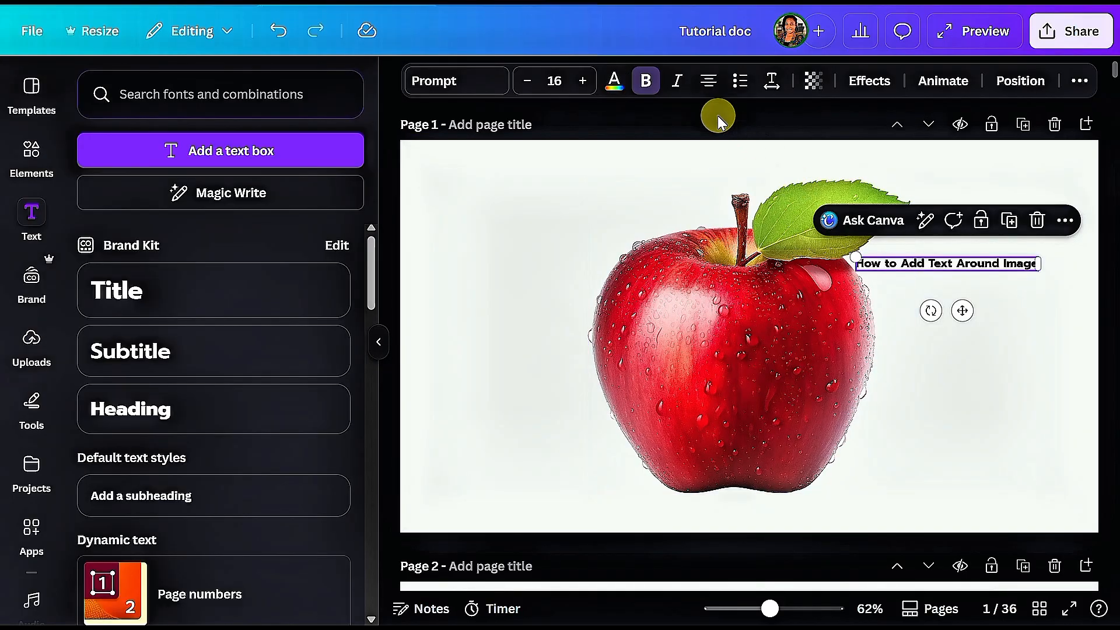
click(713, 86)
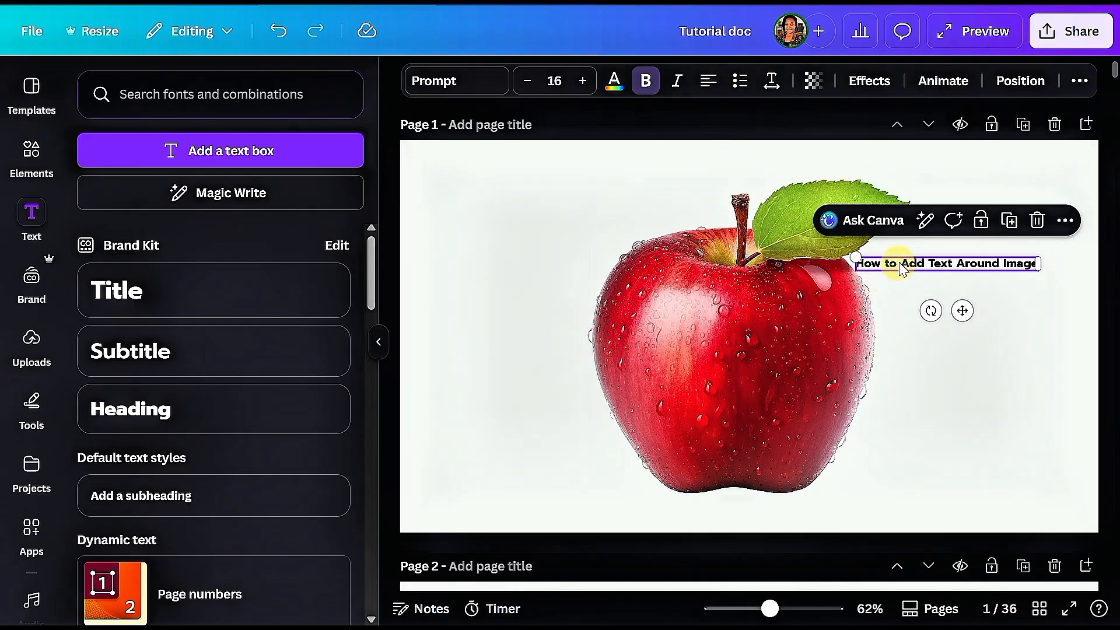
- Duplicate the line directly below the first and replace the copy's text with "in Canva"
click(1008, 219)
mouse_move(947, 275)
mouse_down()
mouse_move(958, 280)
mouse_move(948, 278)
mouse_up()
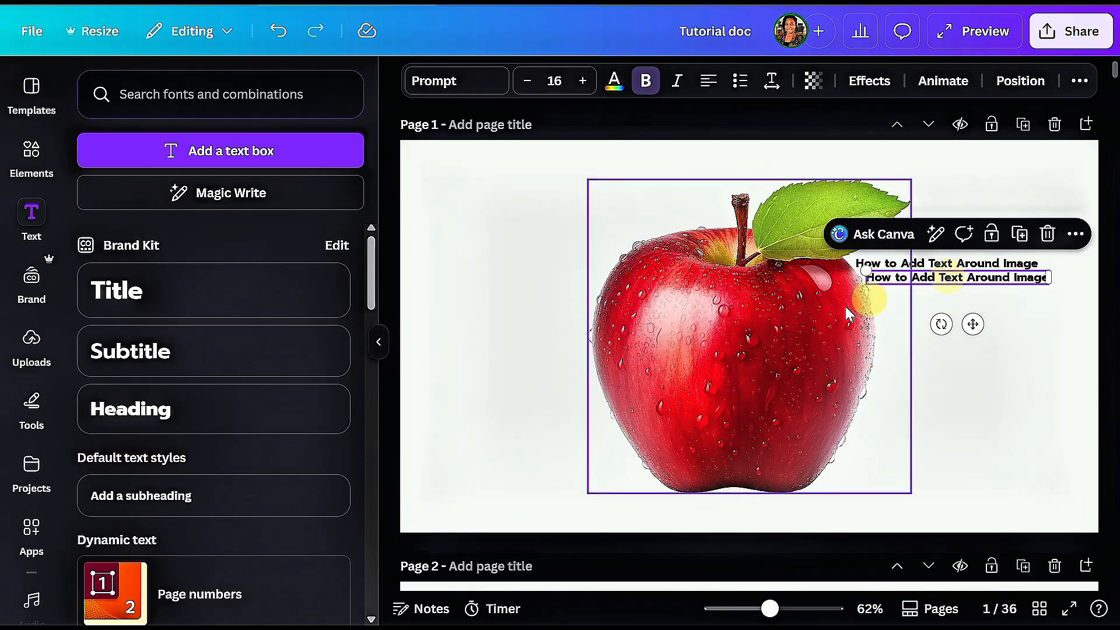
double_click(921, 278)
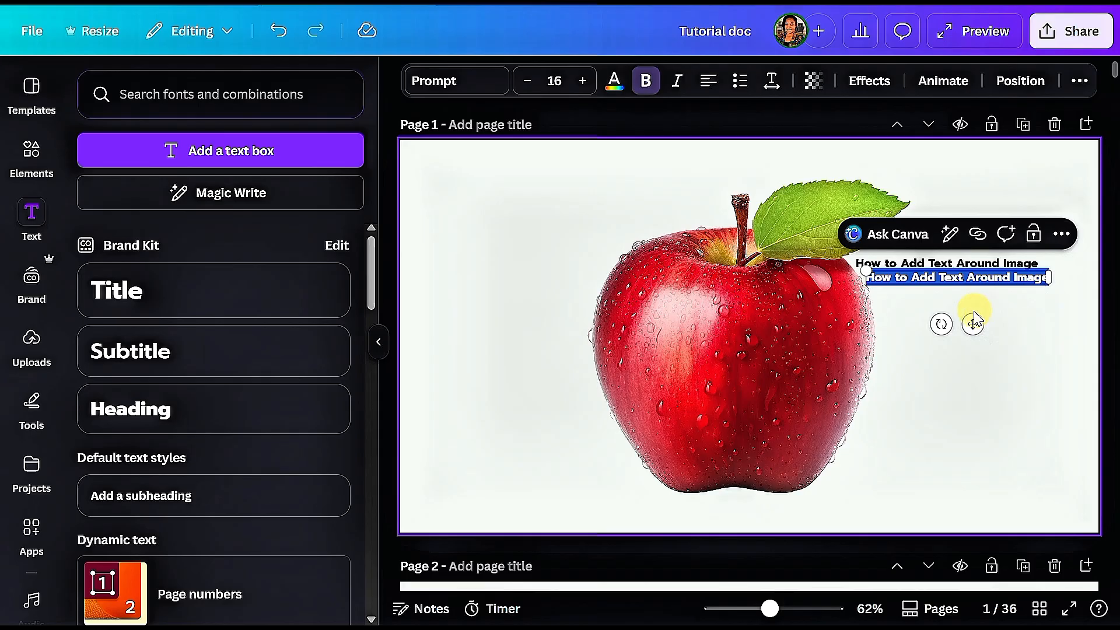
text(in Canva)
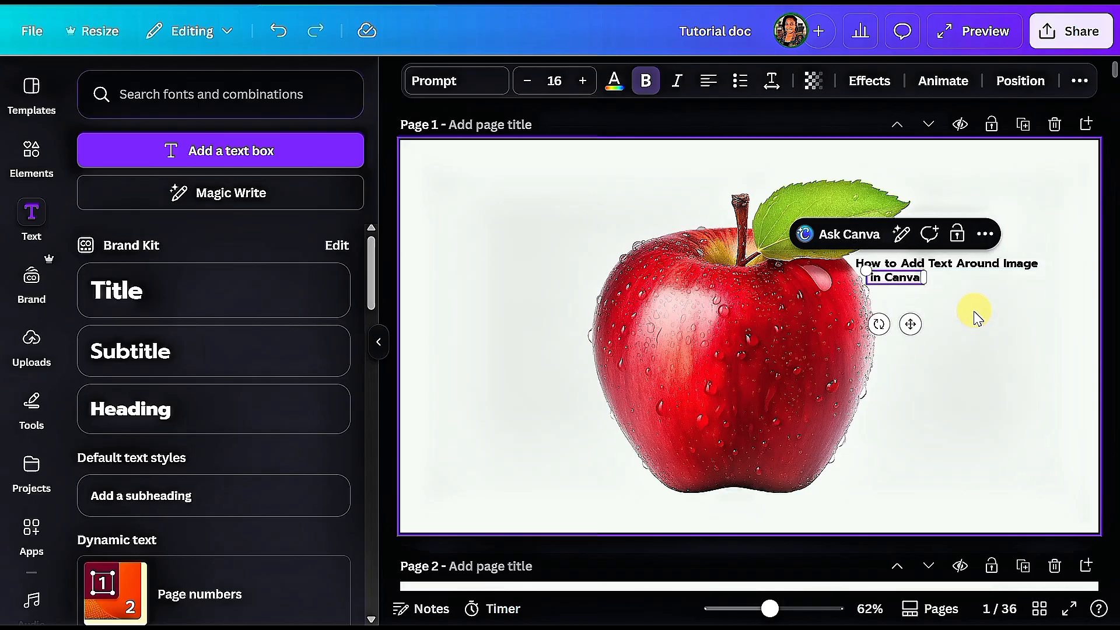
- Paste the title phrase after "in Canva" and trim the second line to "in Canva How to Add Text Around"
key(super+v)
click(932, 498)
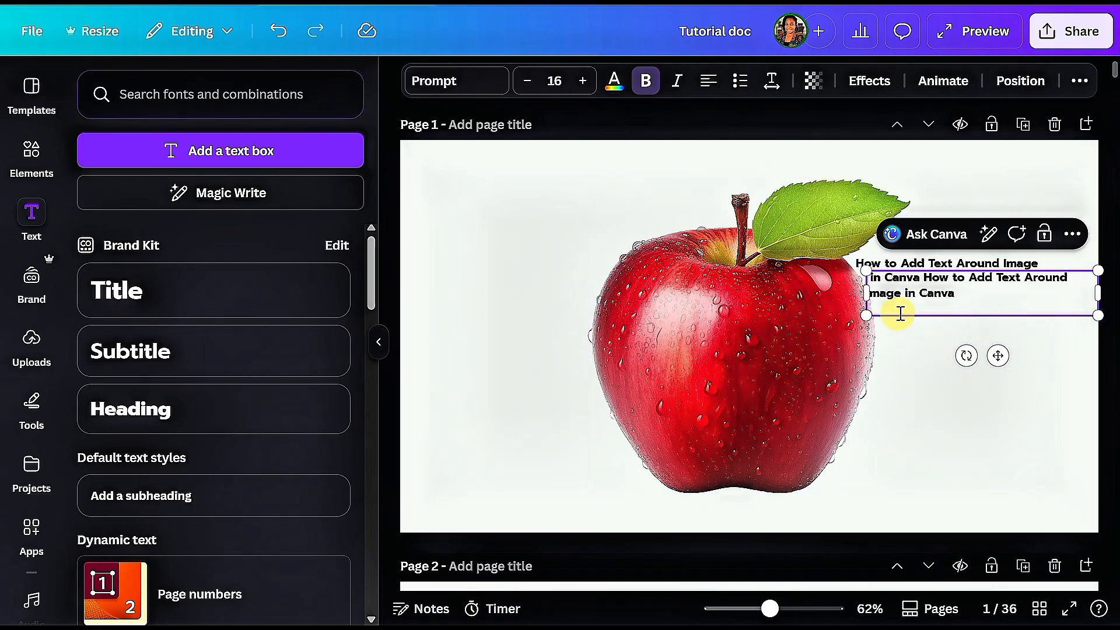
click(944, 379)
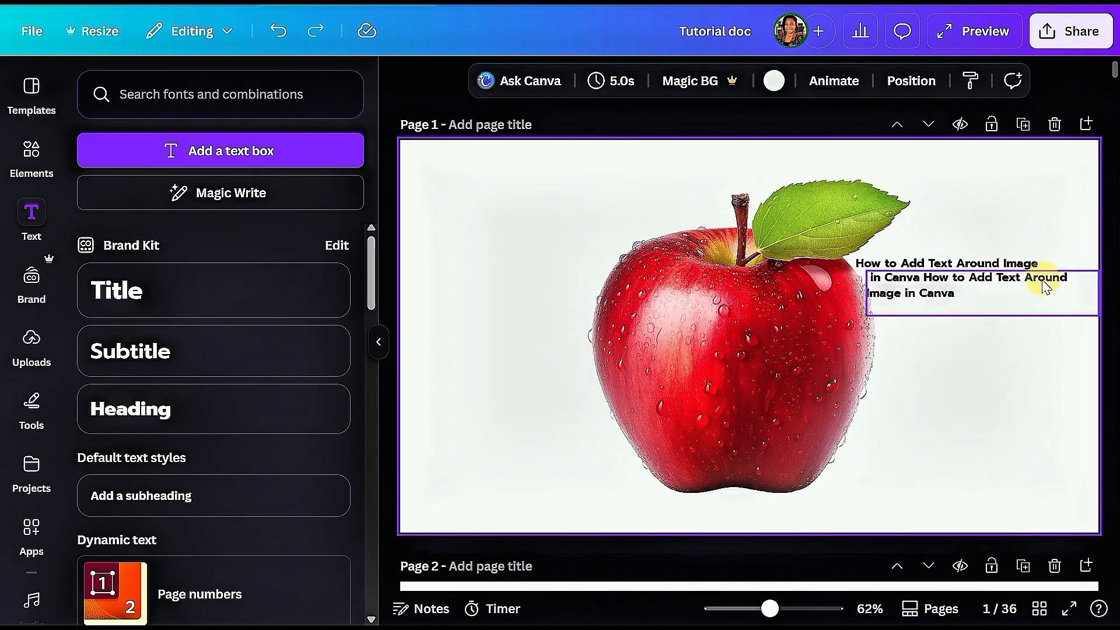
click(1073, 281)
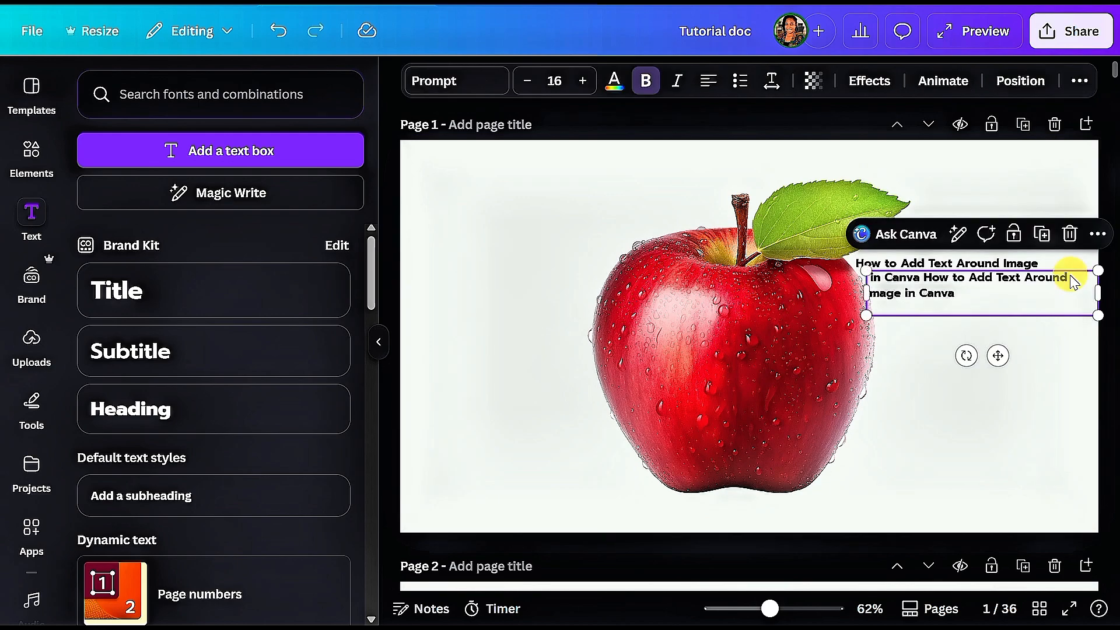
click(1072, 278)
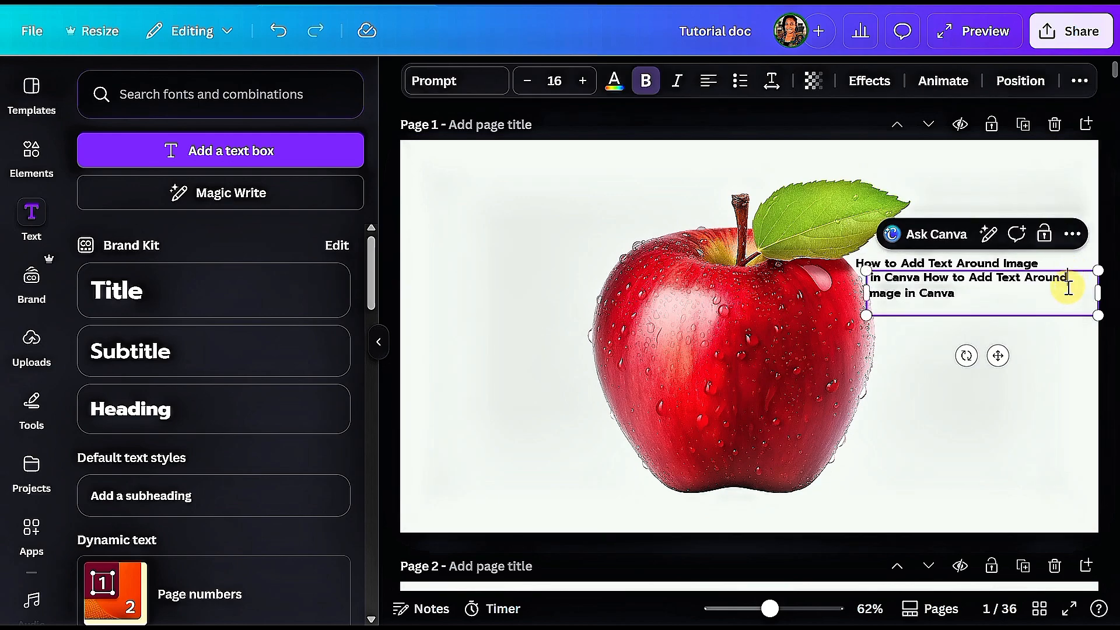
key(shift+Down)
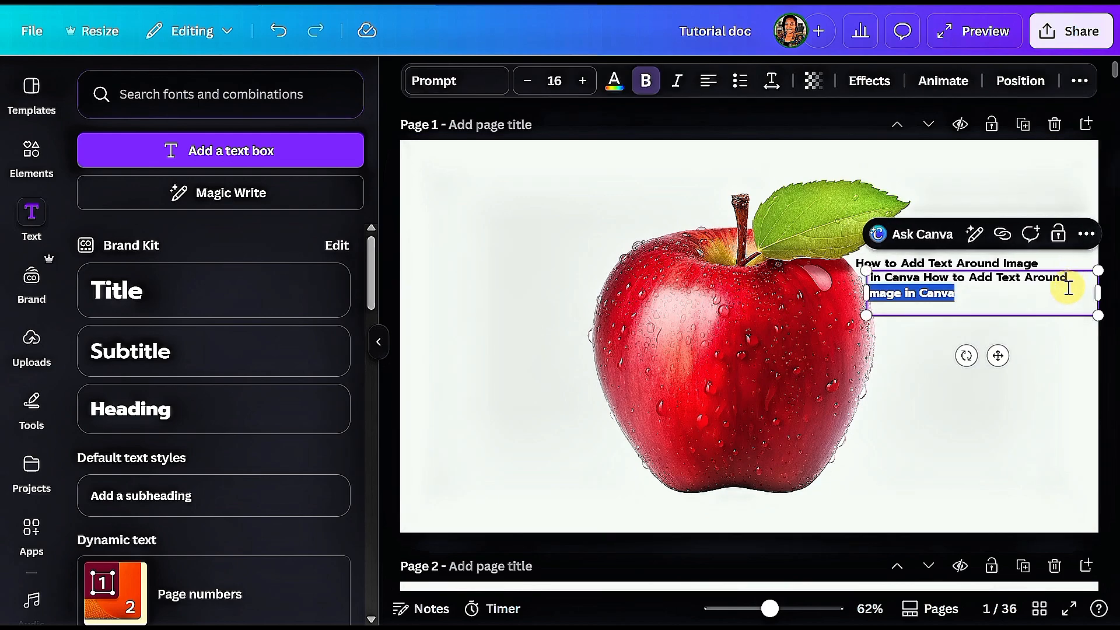
key(BackSpace)
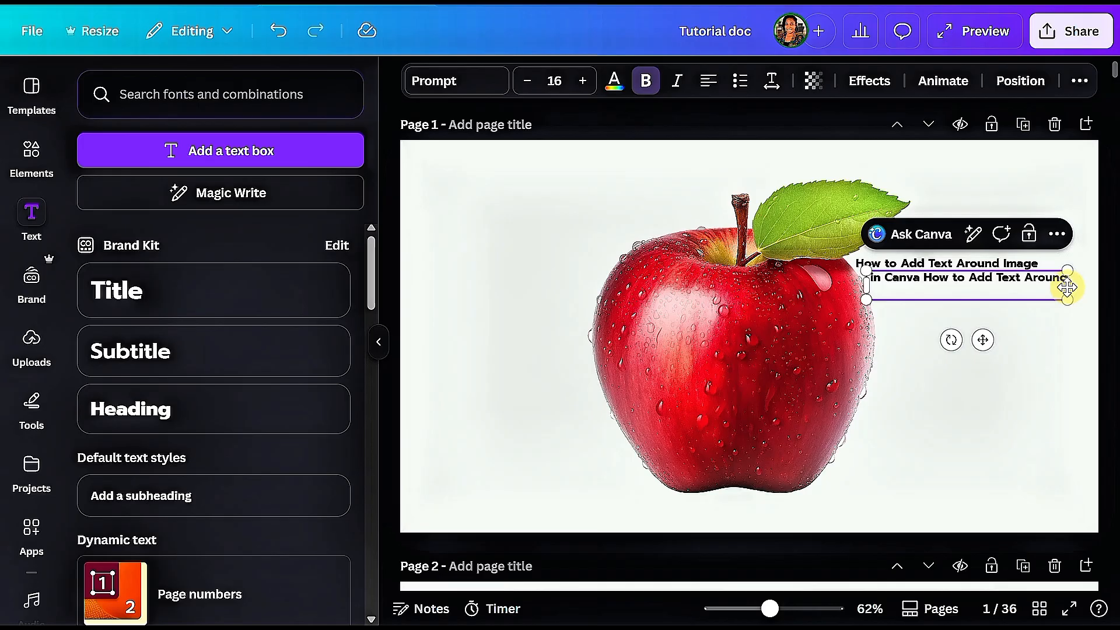
key(BackSpace)
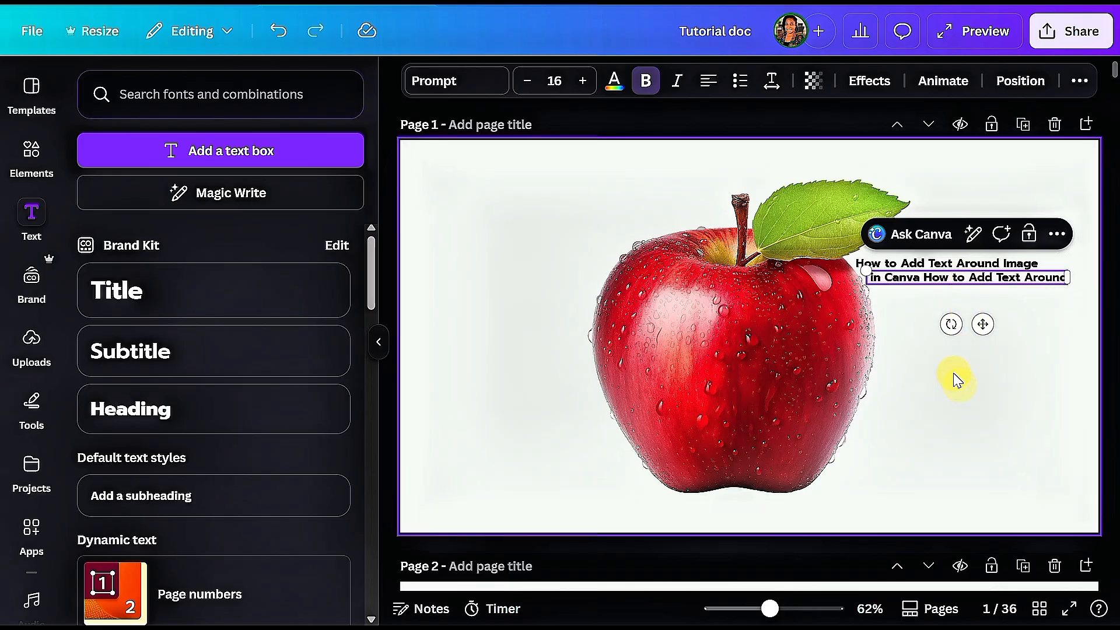
- Duplicate the "in Canva How to Add Text Around" line repeatedly, stacking the copies down the apple's right side along its curve
click(908, 321)
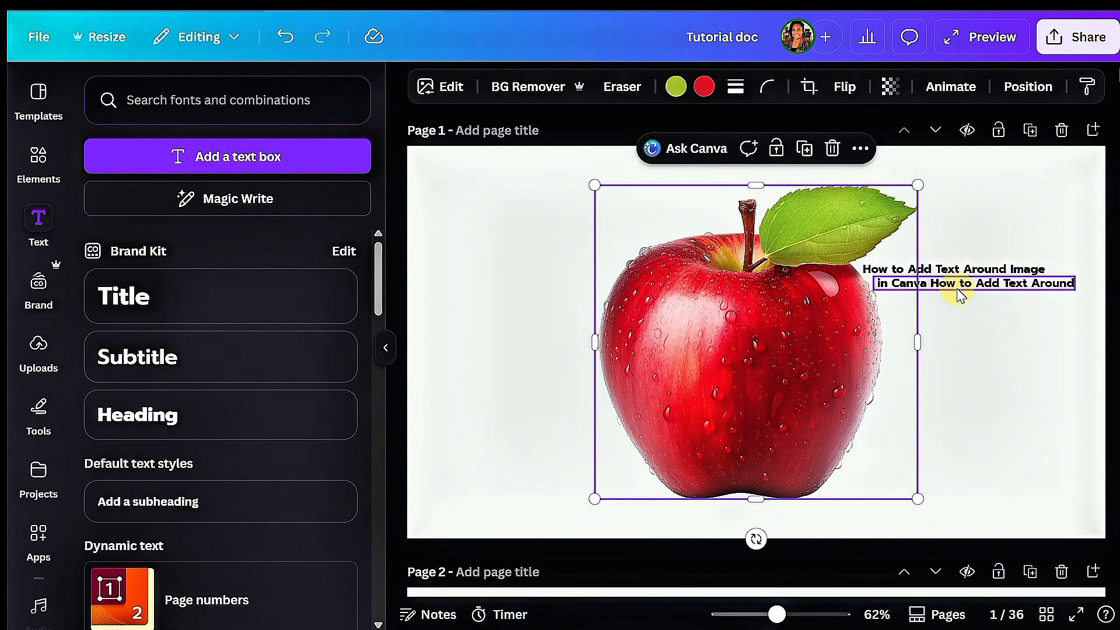
click(958, 290)
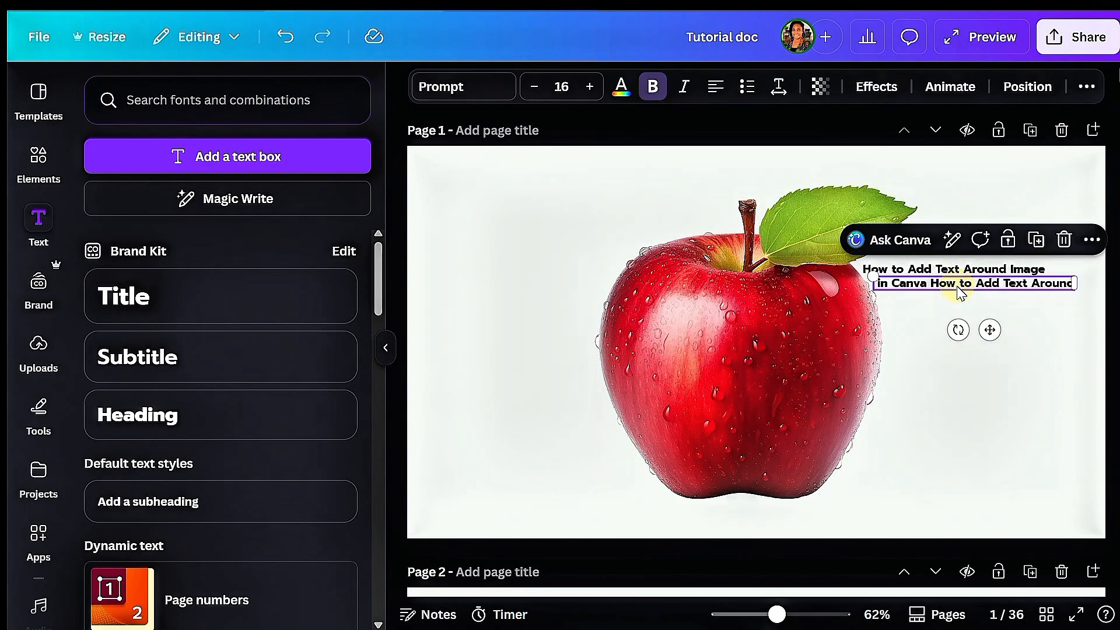
click(1036, 240)
drag(992, 298, 990, 296)
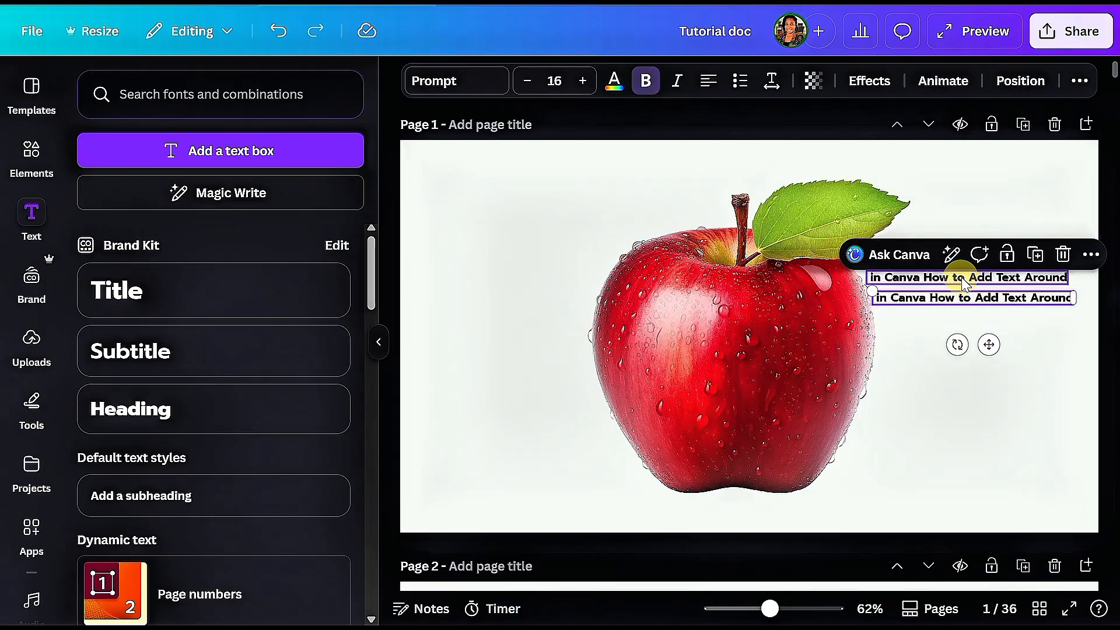
click(1032, 255)
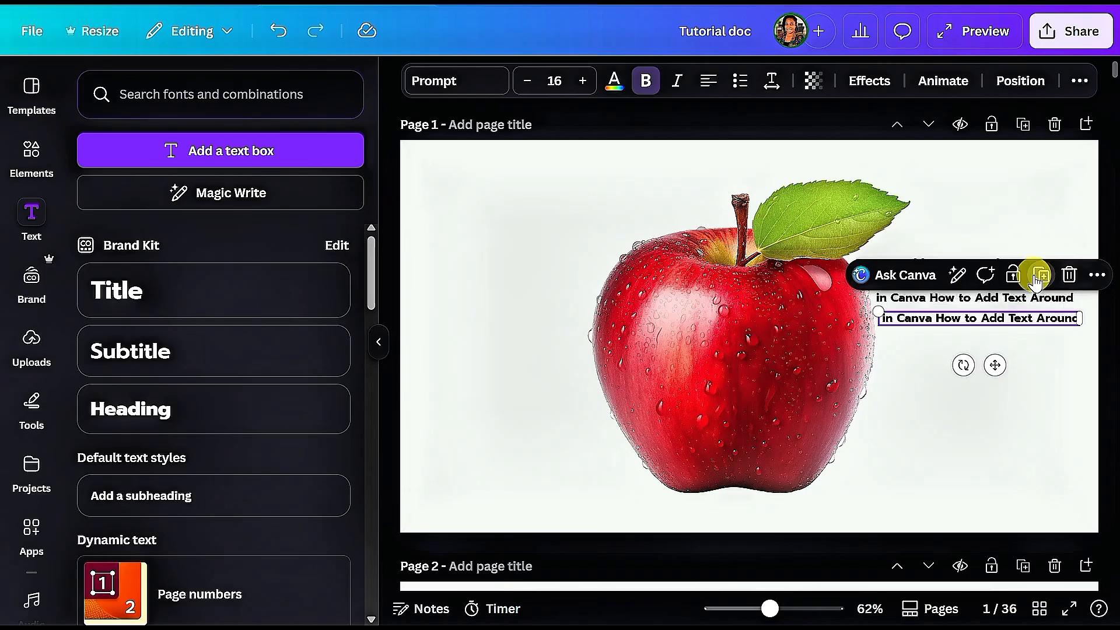
click(1040, 275)
drag(1020, 328, 1013, 408)
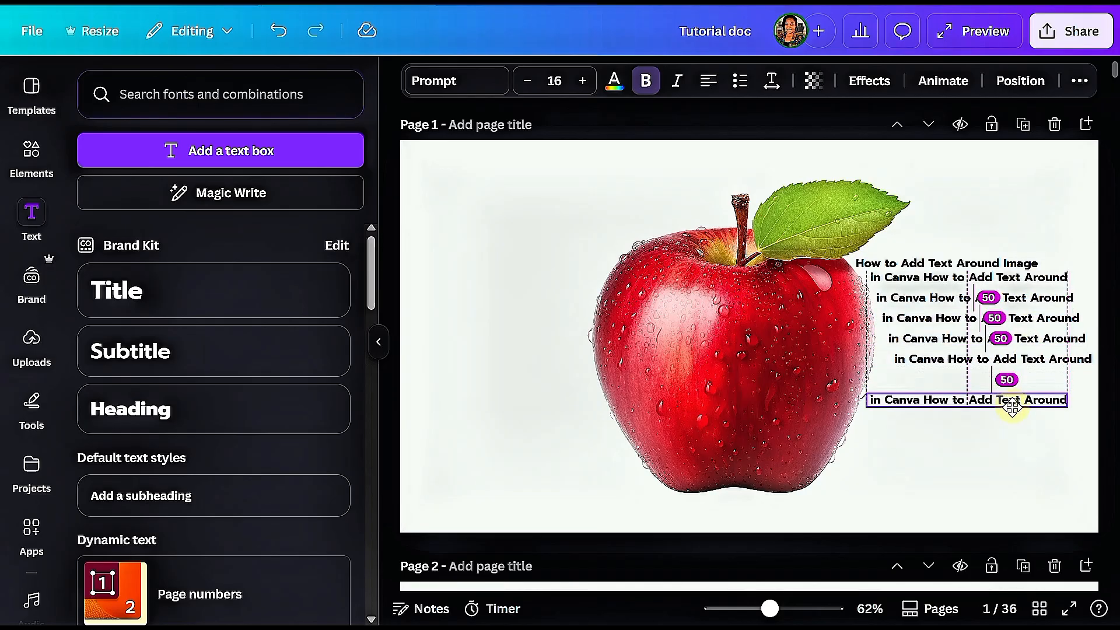
- Duplicate the line at the apple's widest point and place the copy in the gap directly below it
click(1026, 355)
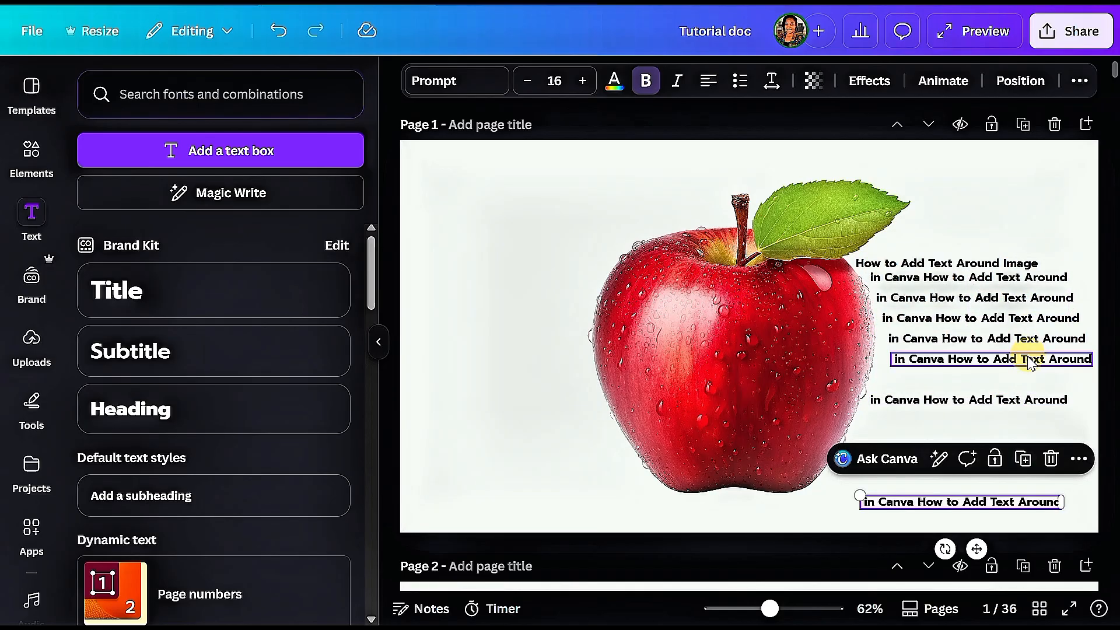
click(1023, 359)
click(1042, 324)
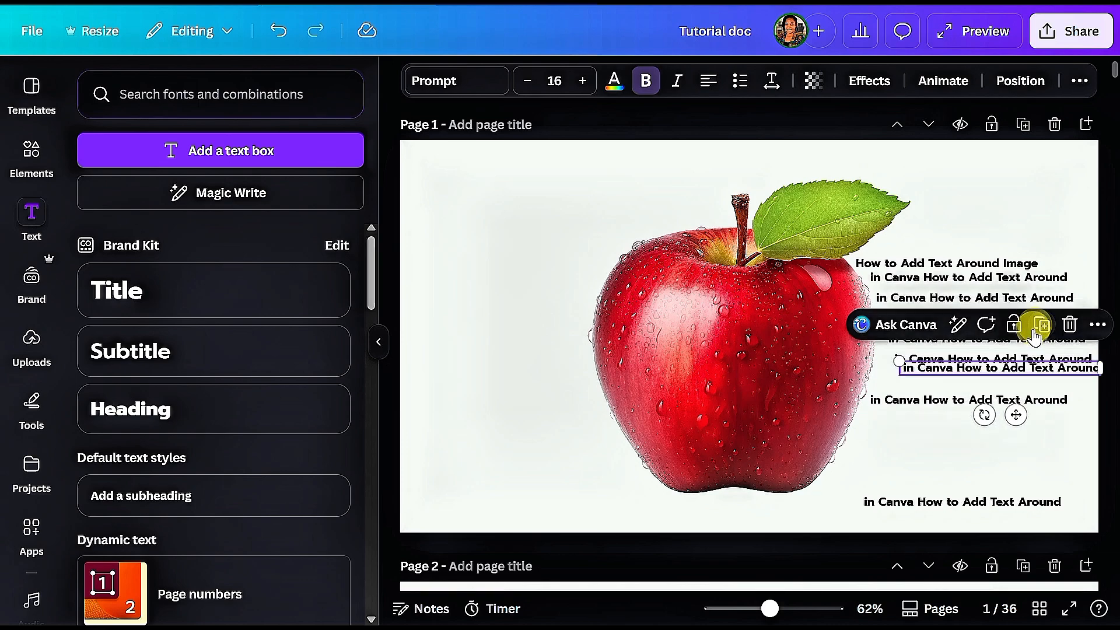
drag(1024, 372, 995, 385)
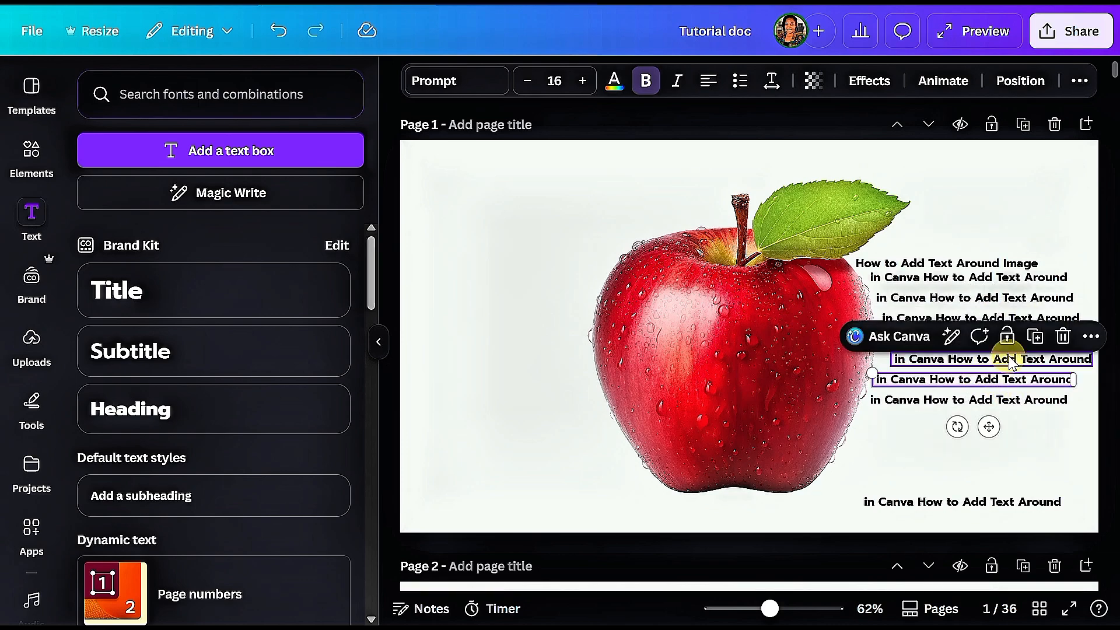
- Duplicate the line down the apple's lower-right side, shifting the copies inward to follow the curve
click(1002, 400)
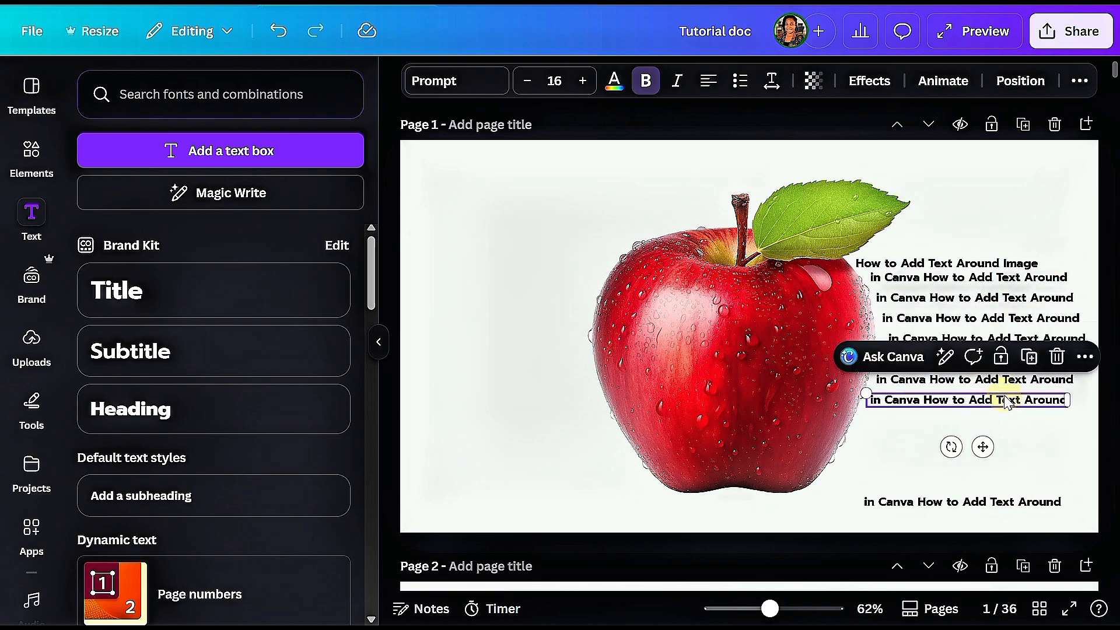
click(1030, 357)
drag(998, 418, 951, 467)
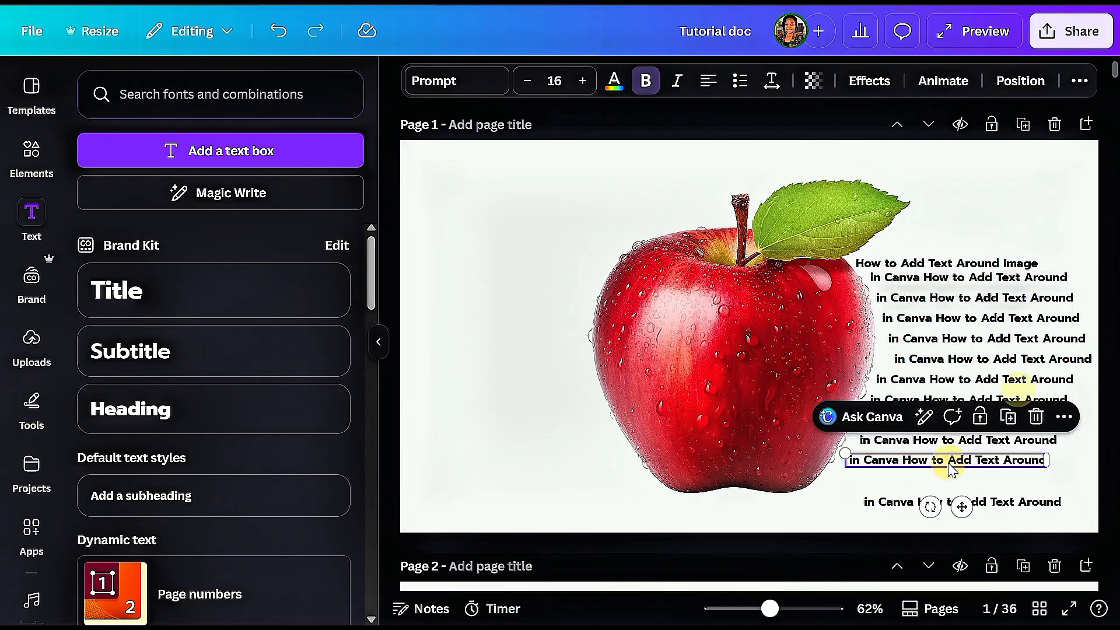
- Add one more copy below the stack and move the bottommost line in against the apple's lower-right base
click(1008, 417)
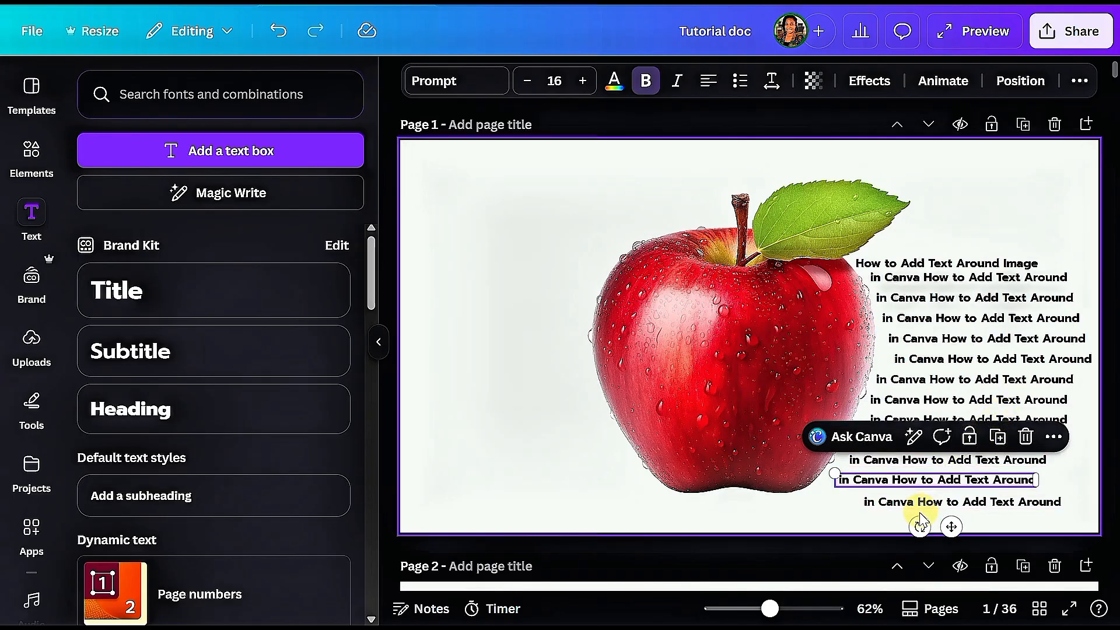
drag(925, 496, 877, 490)
click(913, 485)
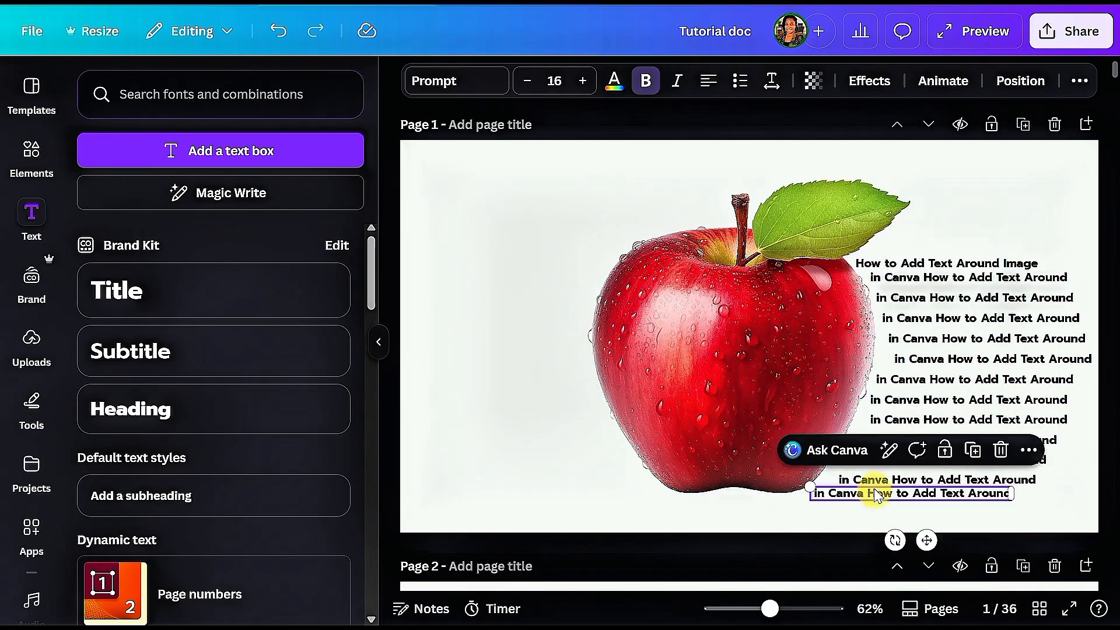
click(878, 482)
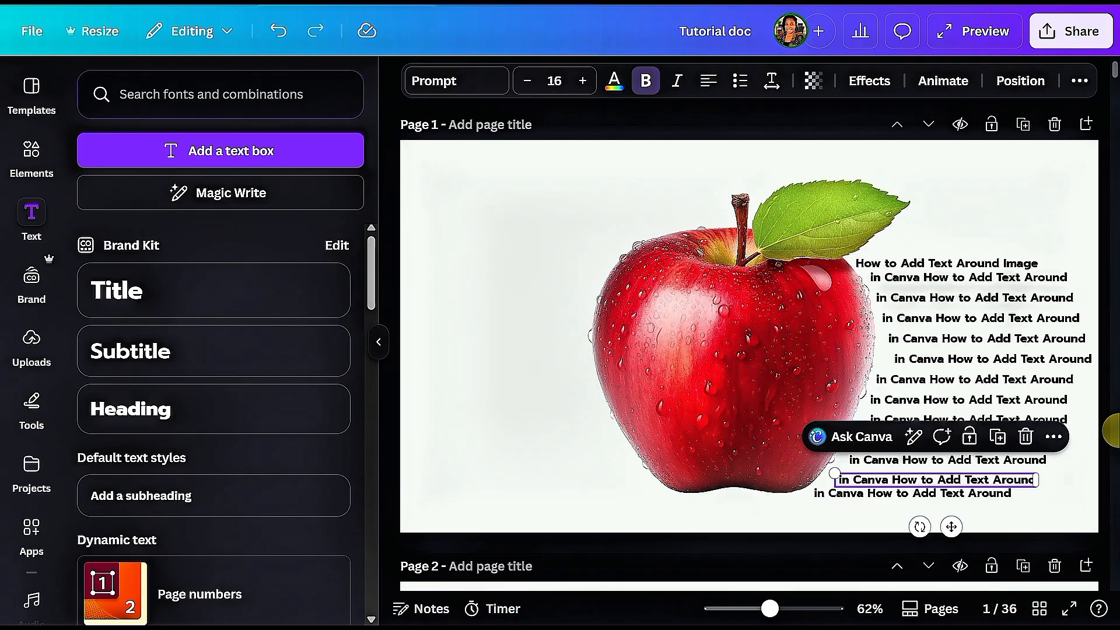
- Nudge the second- and third-lowest text lines left until they sit close against the apple's lower-right edge
key(Left)
key(Left)
key(Left)
key(Left)
key(Left)
key(Left)
key(Left)
key(Left)
key(Left)
key(Left)
key(Left)
key(Left)
key(Left)
key(Left)
key(Left)
key(Left)
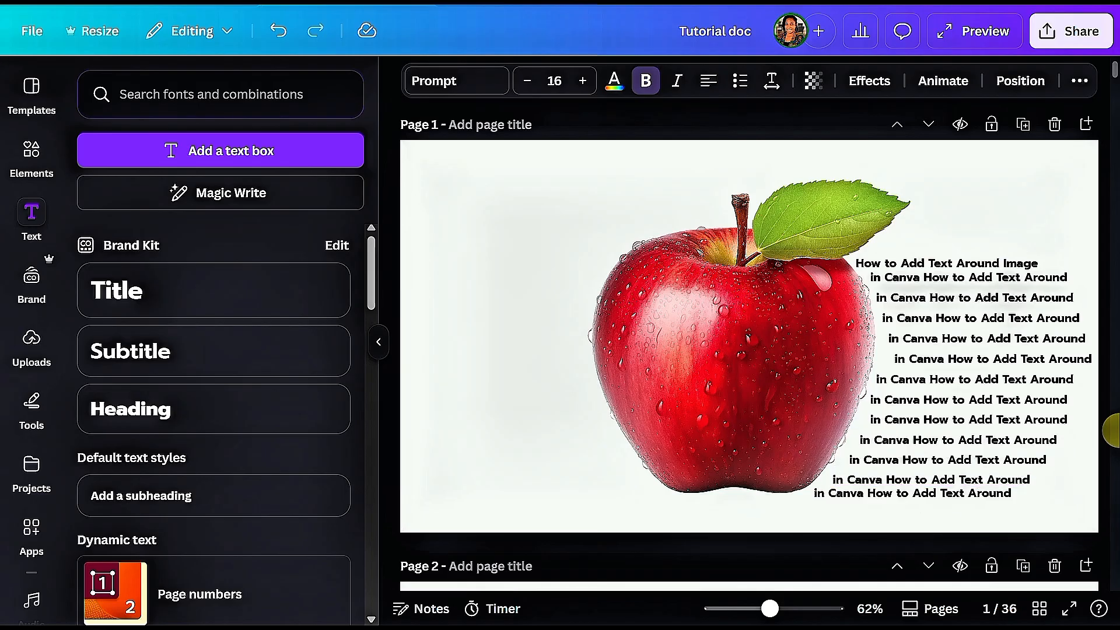
key(Left)
key(Left)
key(Left)
key(Left)
key(Left)
key(Left)
key(Left)
key(Left)
key(Left)
key(Left)
key(Left)
key(Left)
key(Left)
key(Left)
key(Left)
key(Left)
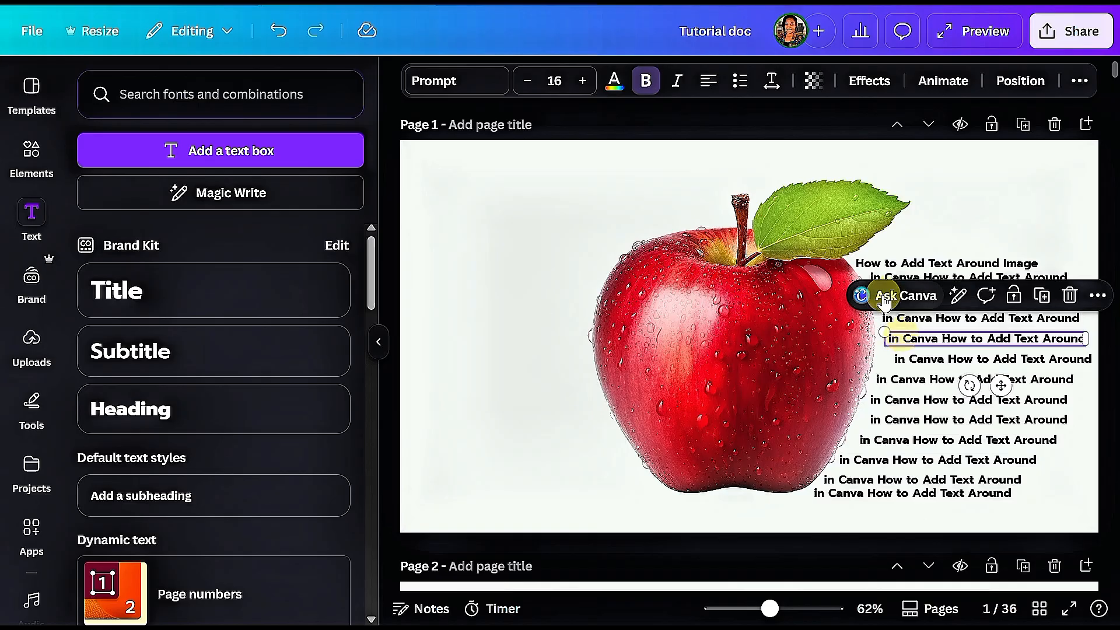
- Nudge the fifth text line left toward the apple's widest edge, fine-tuning its offset to follow the curve
key(Left)
key(Left)
key(Left)
key(Left)
key(Left)
key(Left)
key(Left)
key(Left)
key(Left)
key(Left)
key(Left)
key(Left)
key(Left)
key(Left)
key(Left)
key(Left)
key(Left)
key(Left)
key(Left)
key(Left)
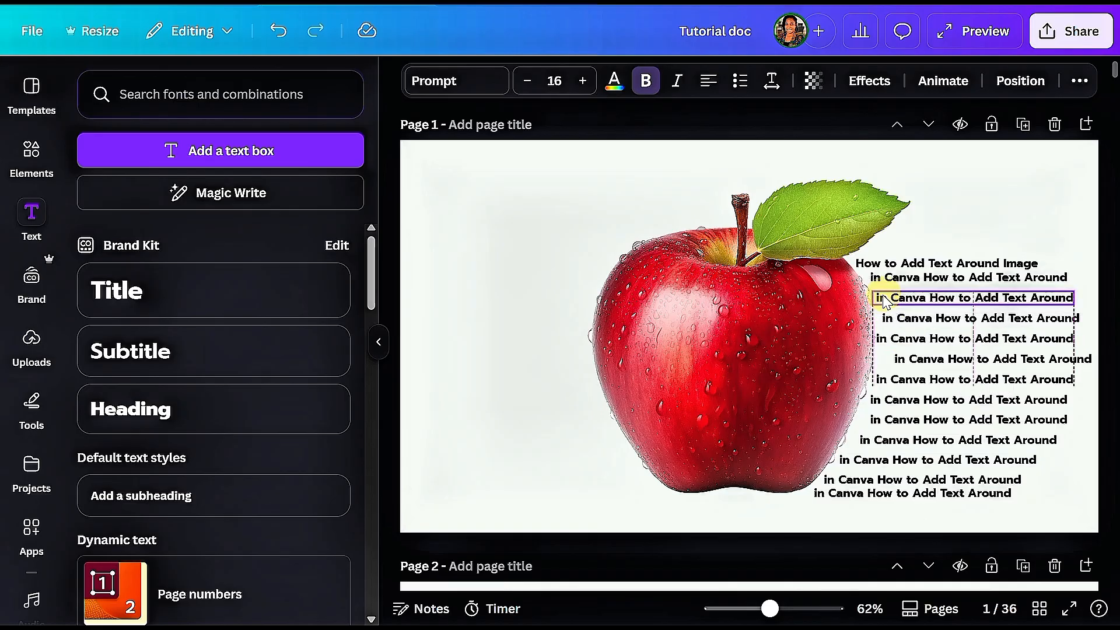
key(Right)
key(Right)
key(Right)
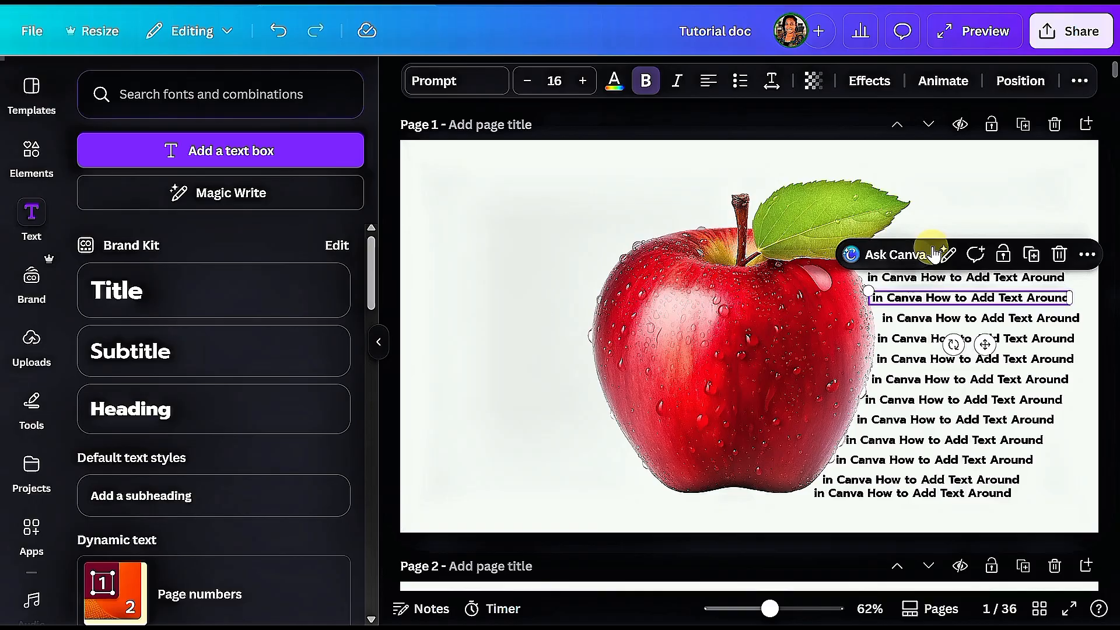
- Select all the text lines beside the apple and space them evenly in the vertical direction
drag(951, 220, 913, 545)
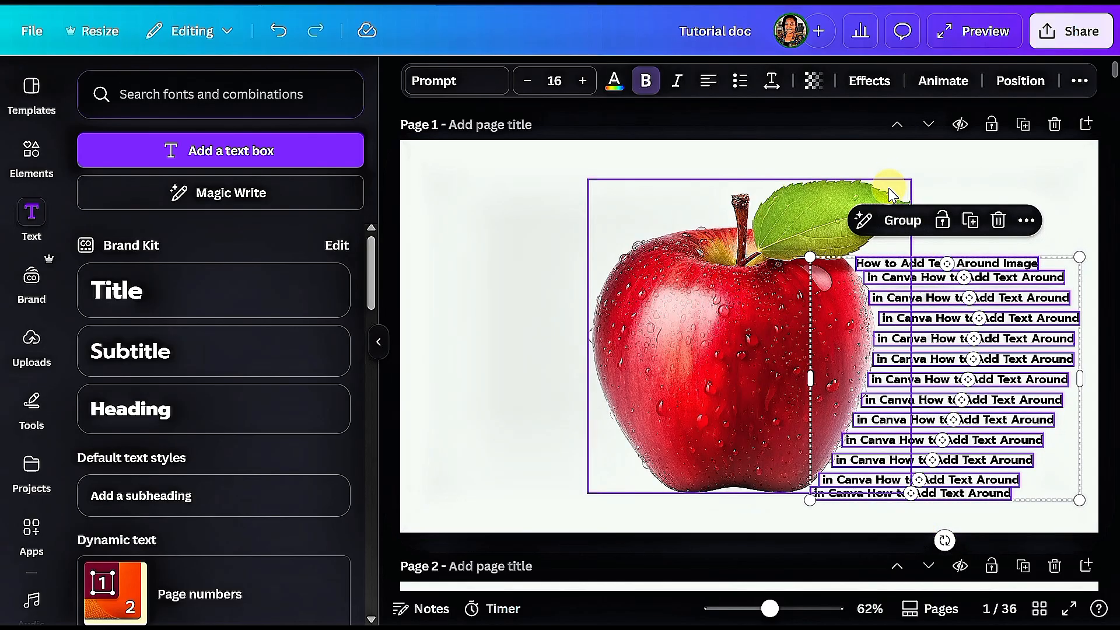
click(1020, 82)
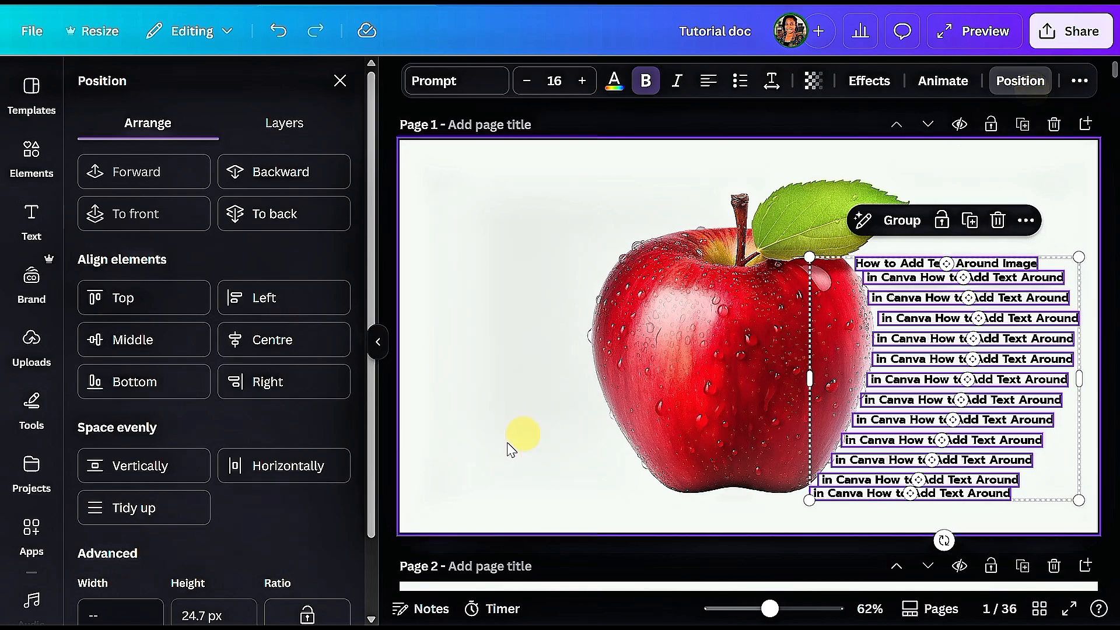
click(191, 483)
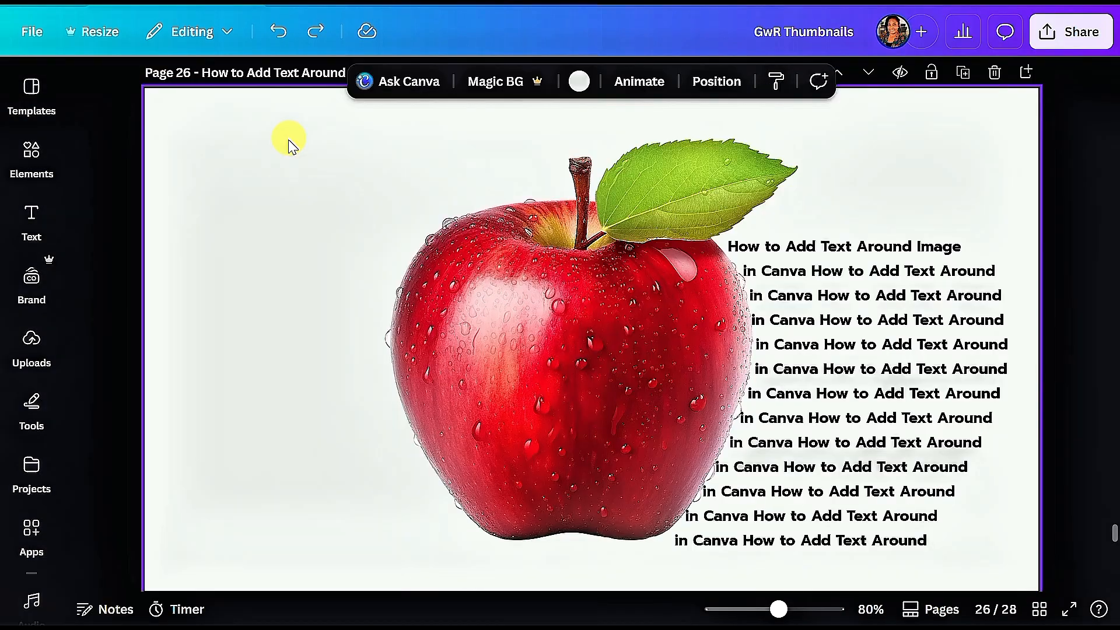
- Select the apple together with all its text lines and move them left to free space on the page's right side
drag(288, 140, 915, 562)
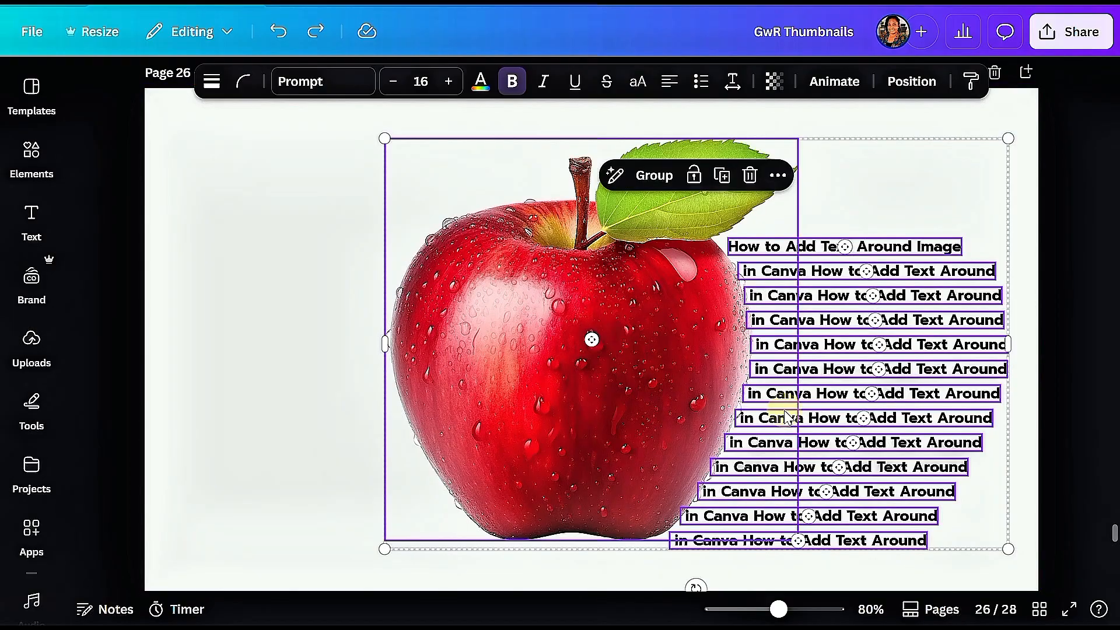
drag(784, 410, 637, 416)
- Widen the text boxes of the top five lines one by one to a common right edge near the page margin
click(840, 245)
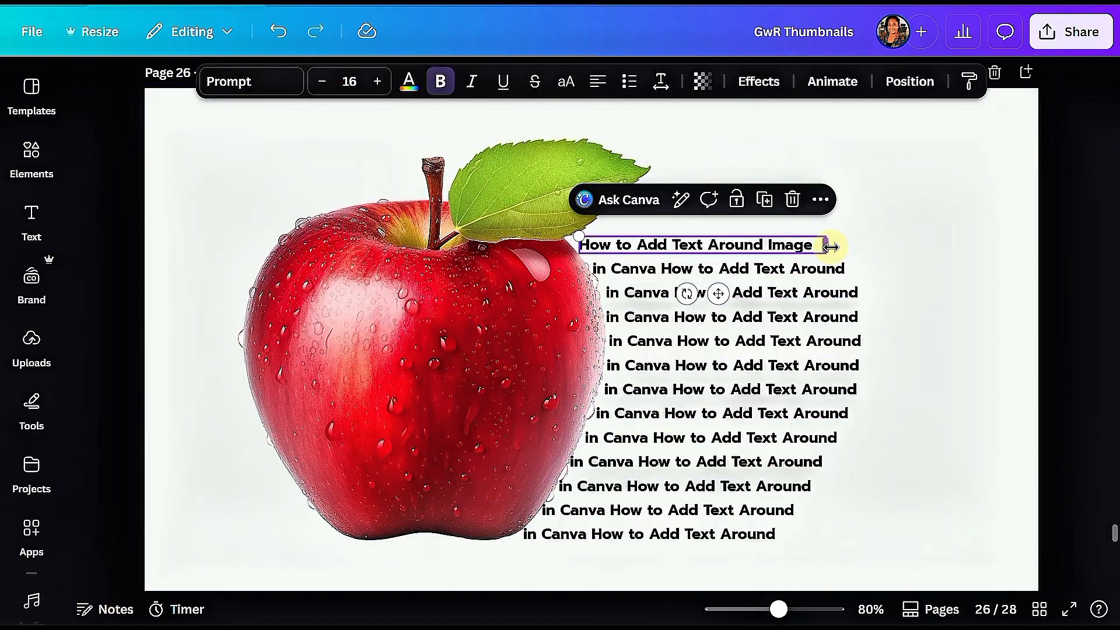
drag(828, 245, 998, 228)
click(840, 268)
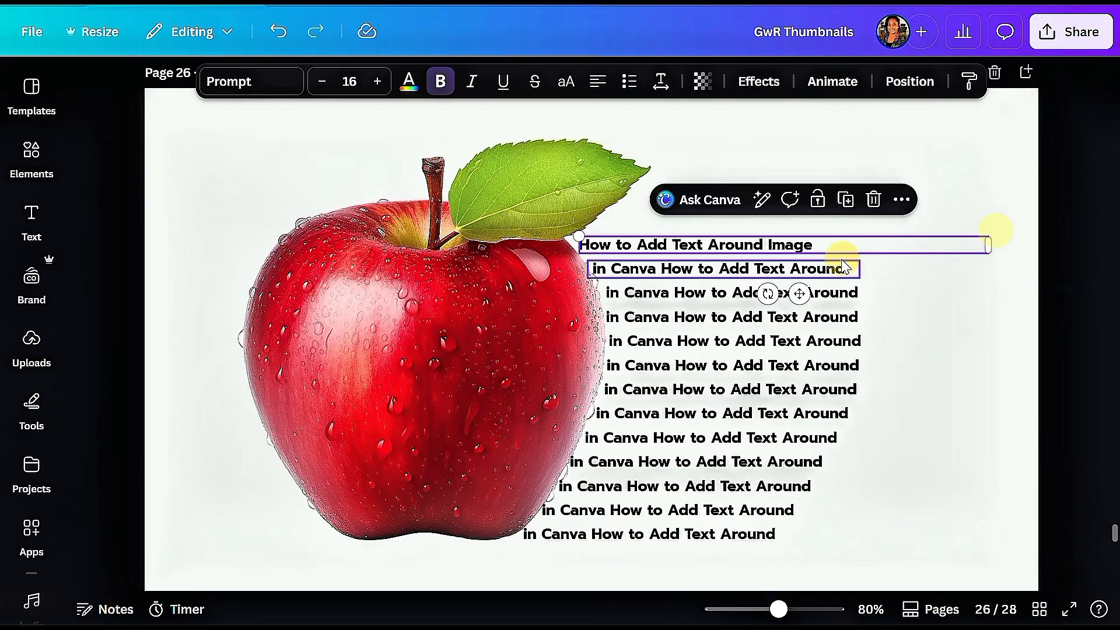
drag(859, 271, 991, 252)
click(842, 292)
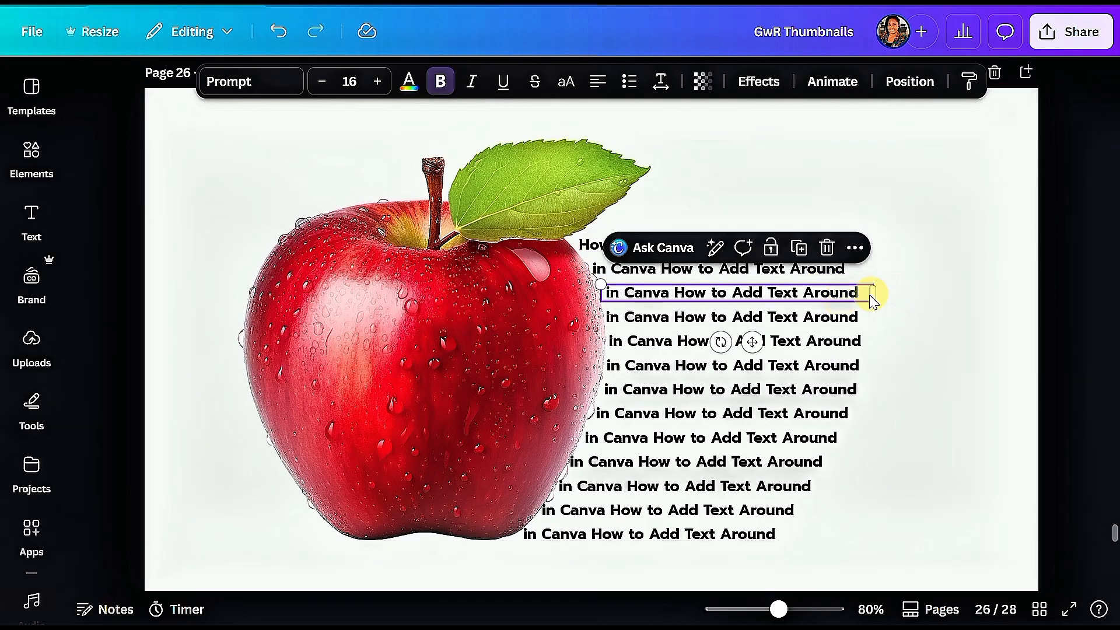
drag(873, 295, 990, 286)
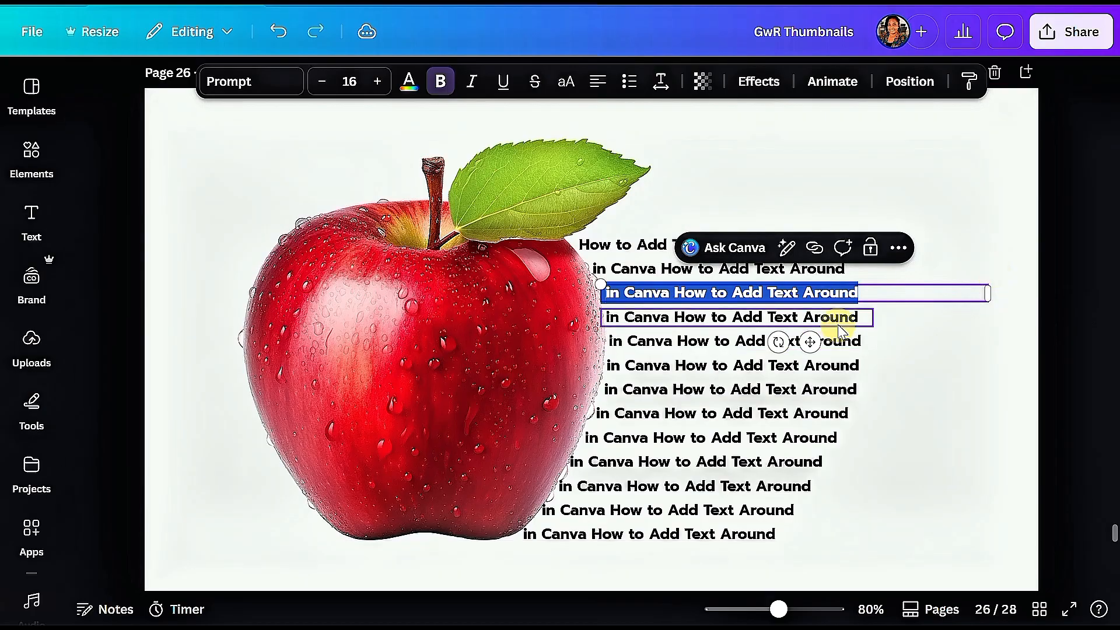
click(841, 329)
drag(874, 317, 1008, 290)
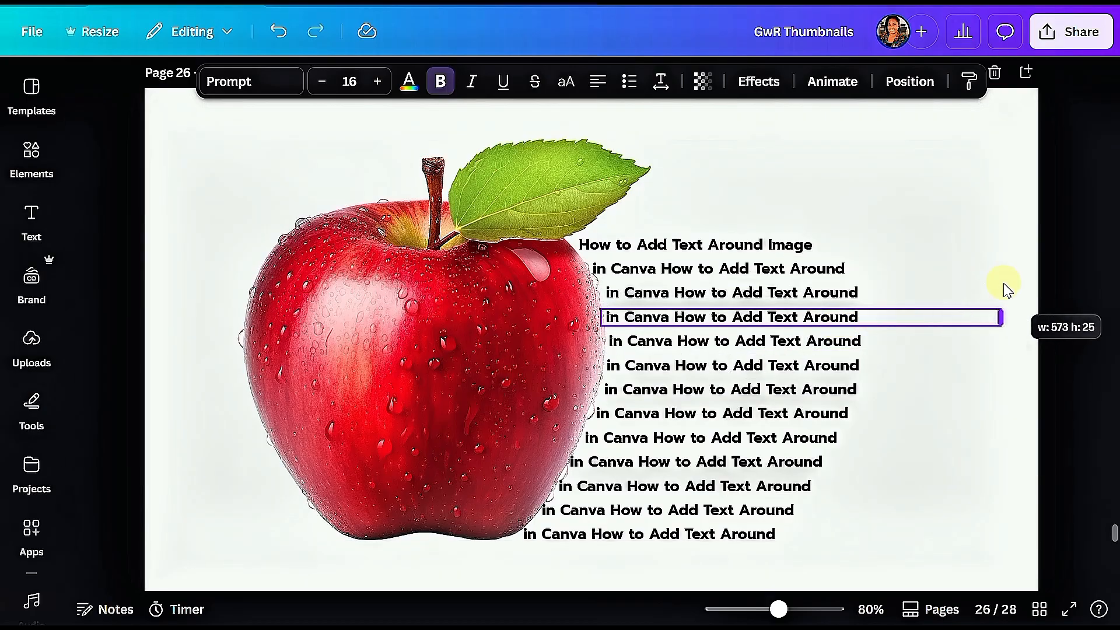
click(840, 340)
drag(881, 341, 995, 311)
- Widen the remaining text boxes down to the bottommost line to the same right edge and select all the lines
click(829, 511)
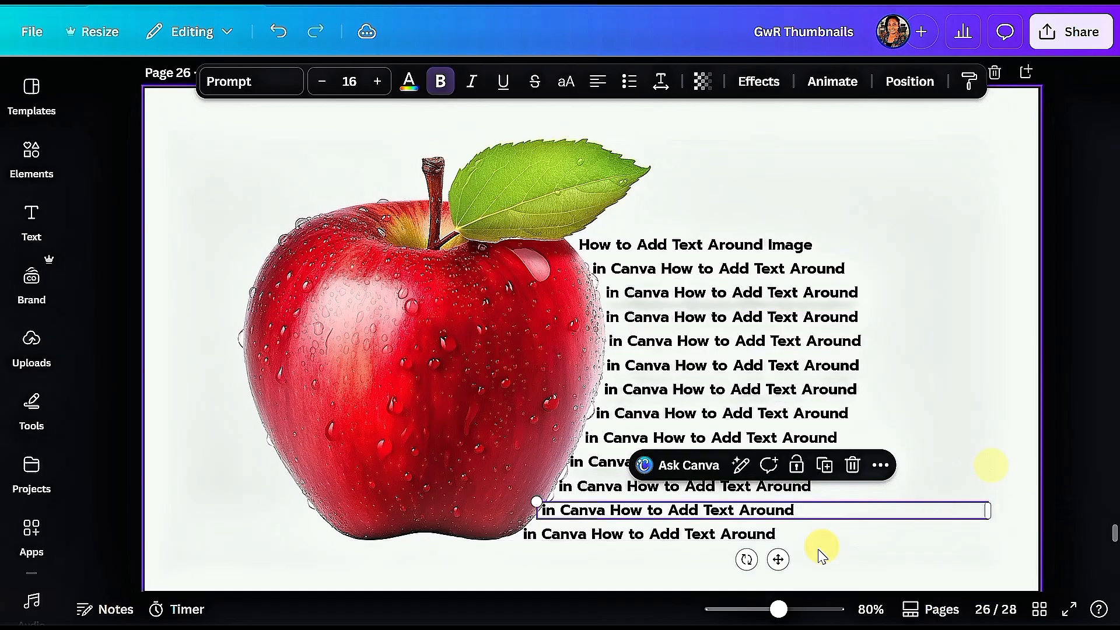
click(779, 534)
drag(796, 533, 992, 537)
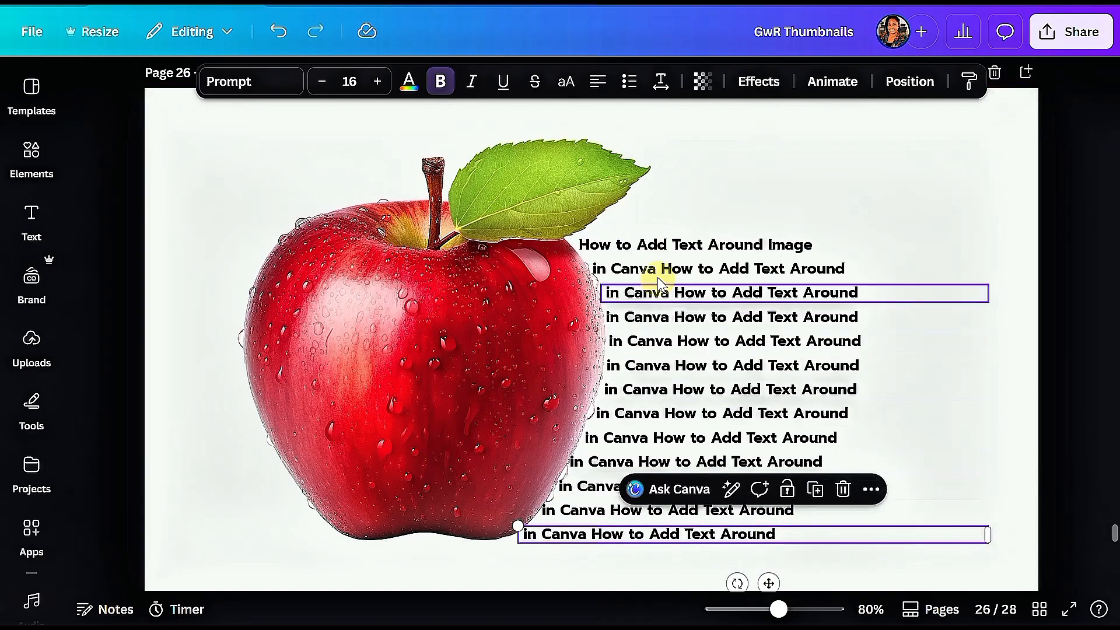
drag(690, 205, 695, 555)
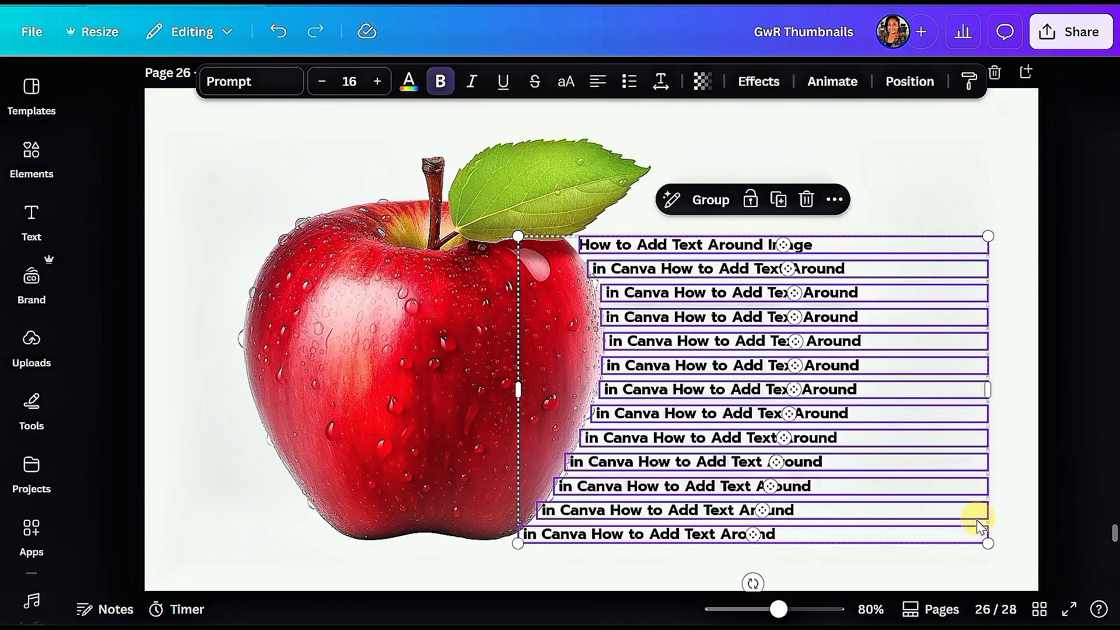
- Replace the first line with the "Lorem ipsum dolor sit amet" paragraph and cut everything after "consectetur adipiscing"
click(782, 246)
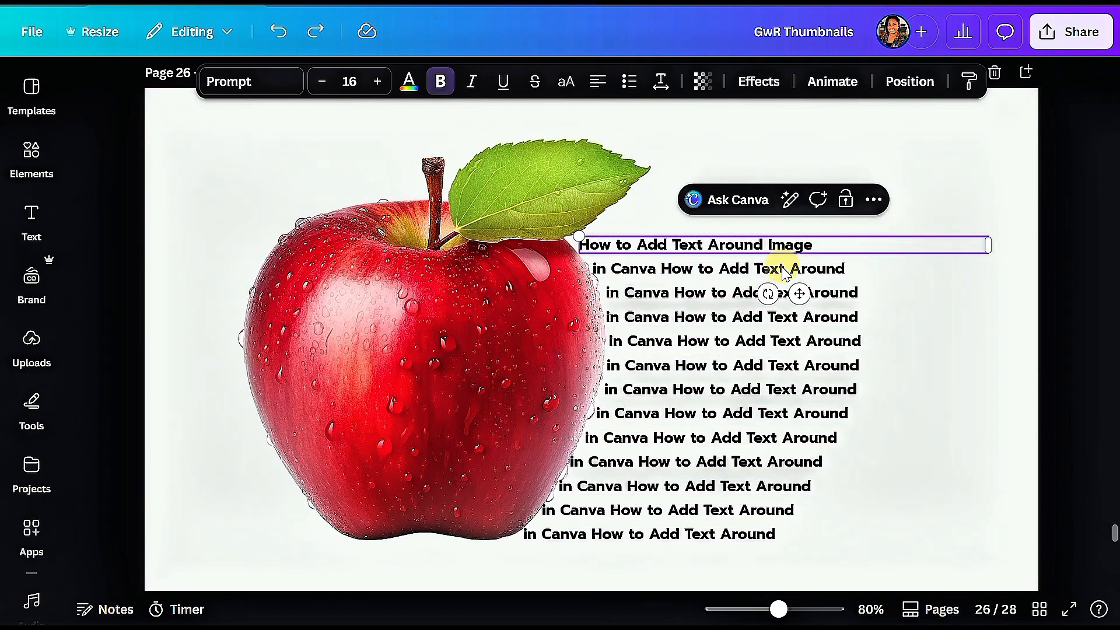
double_click(782, 261)
text(Lorem ipsum dolor sit amet, consectetur adipiscing elit, sed do eiusmod tempor incididunt ut labore et dolore magna aliqua. Ut enim ad minim veniam, quis nostrud exercitation ullamco laboris nisi ut aliquip ex ea commodo consequat. Duis aute irure dolor in reprehenderit in voluptate velit esse cillum dolore eu fugiat nulla pariatur. Excepteur sint occaecat cupidatat non proident, sunt in culpa qui officia deserunt mollit anim id est laborum.)
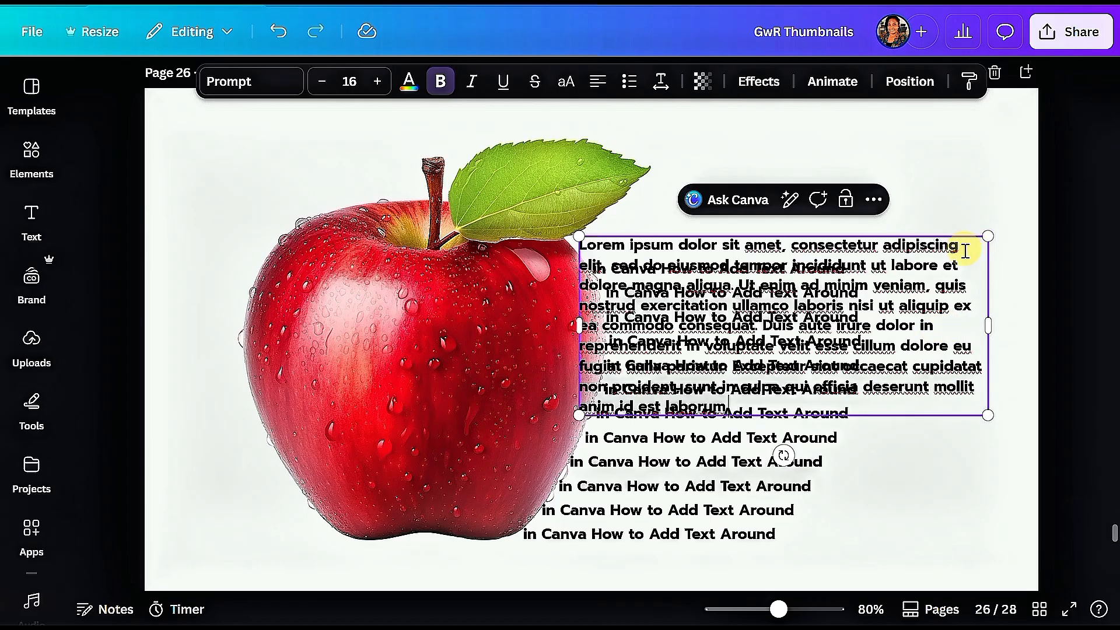
drag(966, 251, 992, 420)
key(ctrl+c)
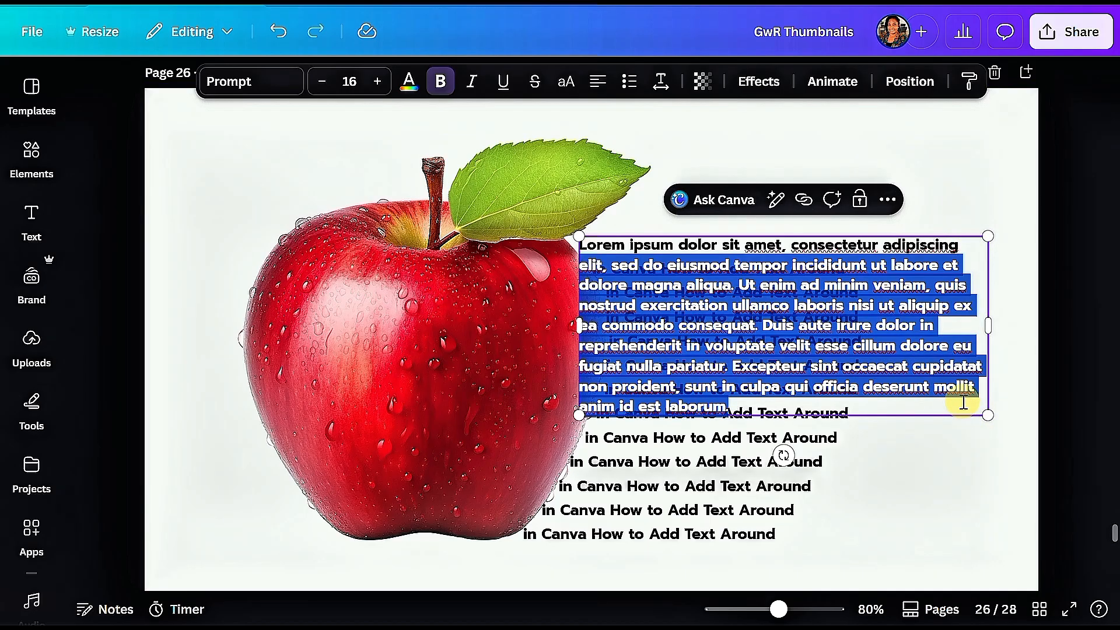
key(BackSpace)
- Paste the cut text over the second line and cut everything after "incididunt ut labore et"
double_click(828, 270)
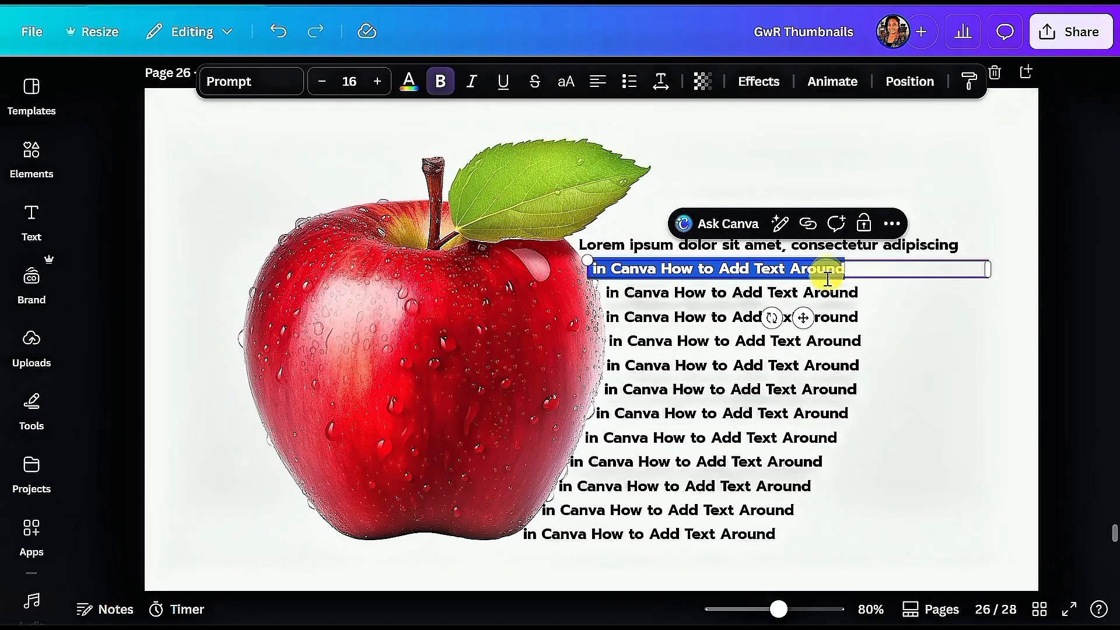
key(ctrl+v)
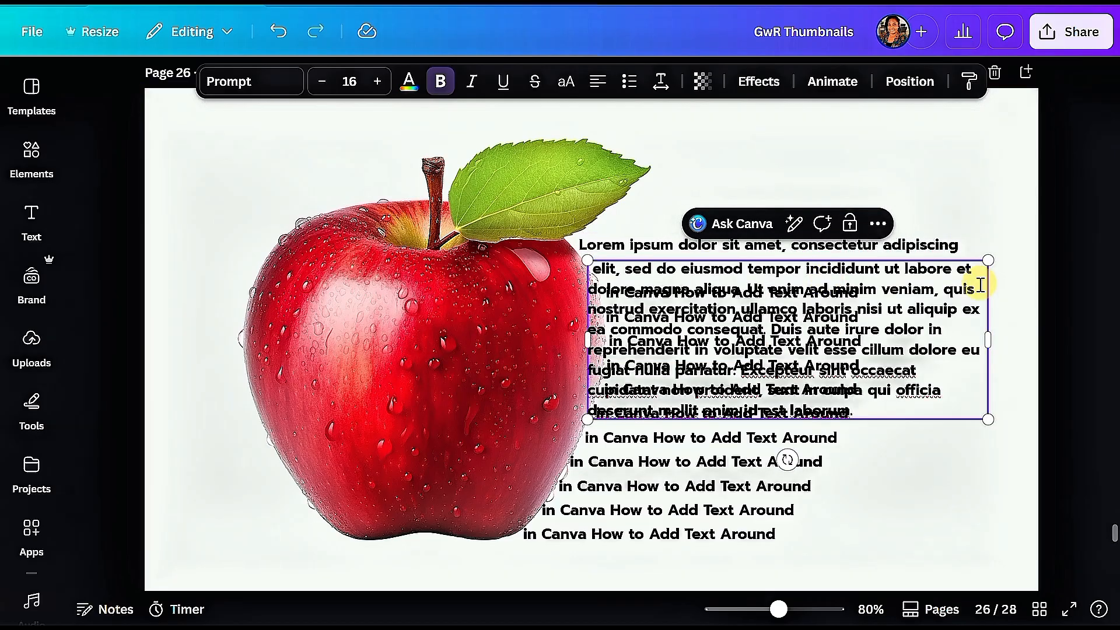
drag(977, 274, 986, 444)
key(ctrl+c)
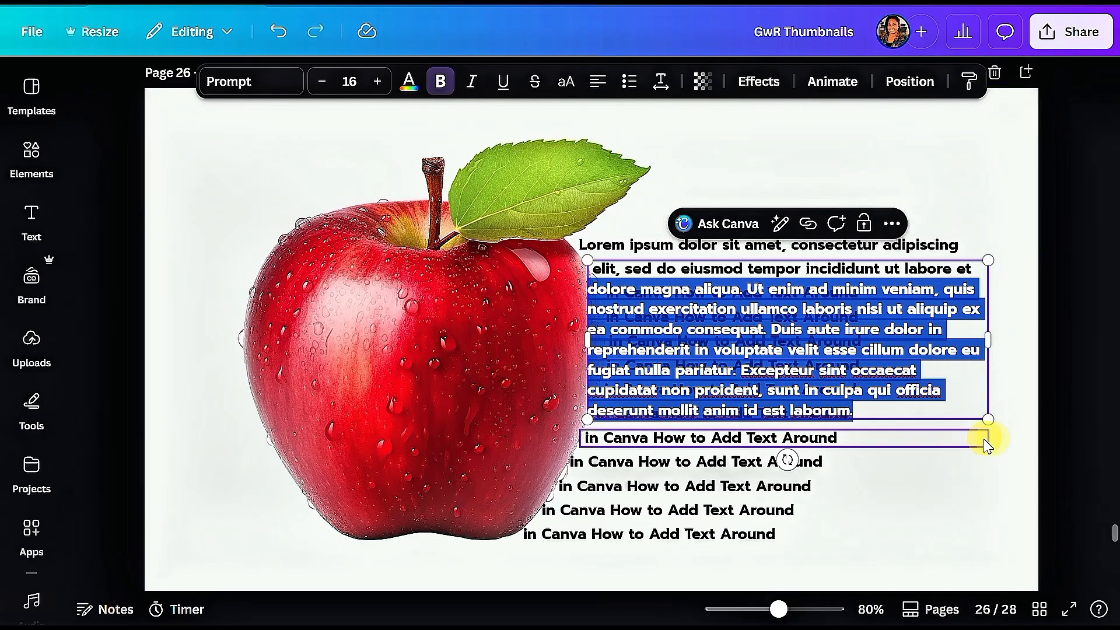
key(BackSpace)
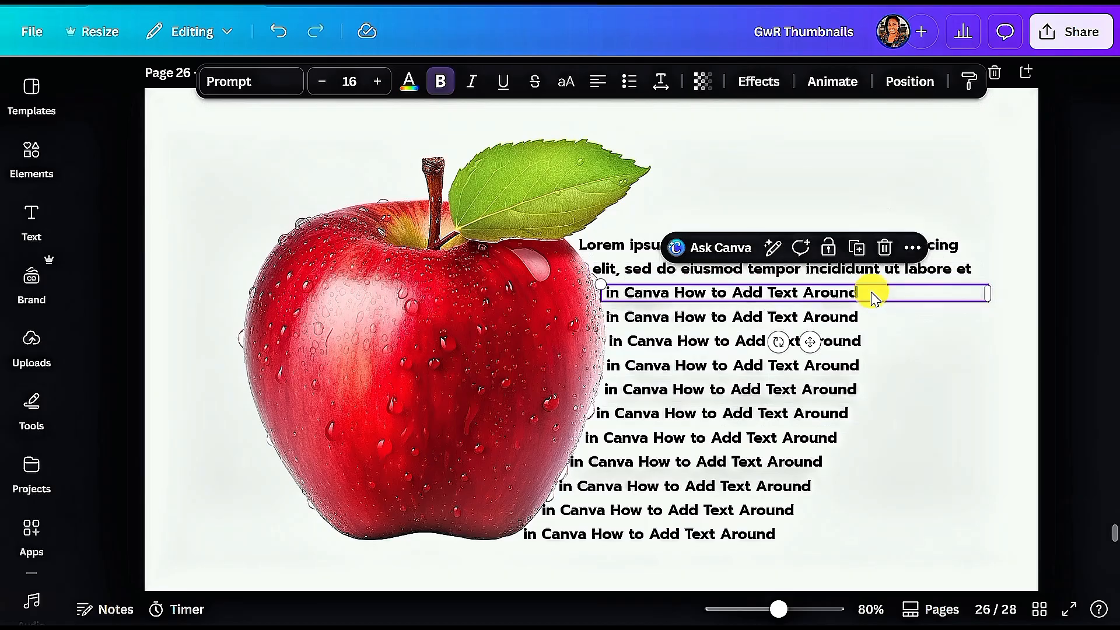
- Paste the cut text over the third line and cut everything after "Ut enim ad minim veniam,"
double_click(874, 298)
key(ctrl+v)
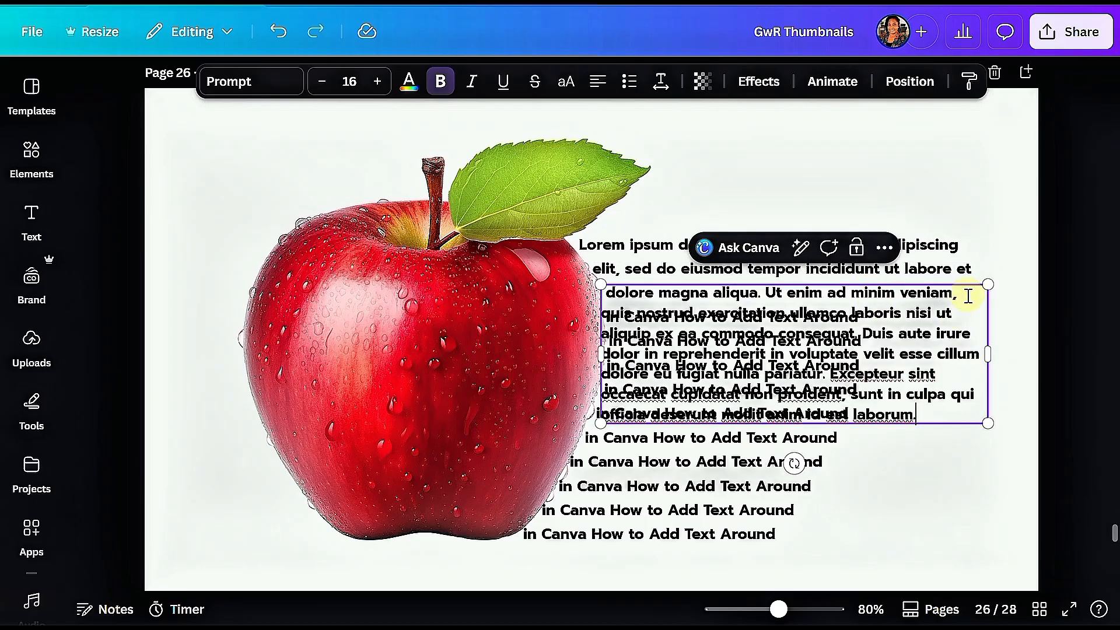
drag(968, 295, 982, 415)
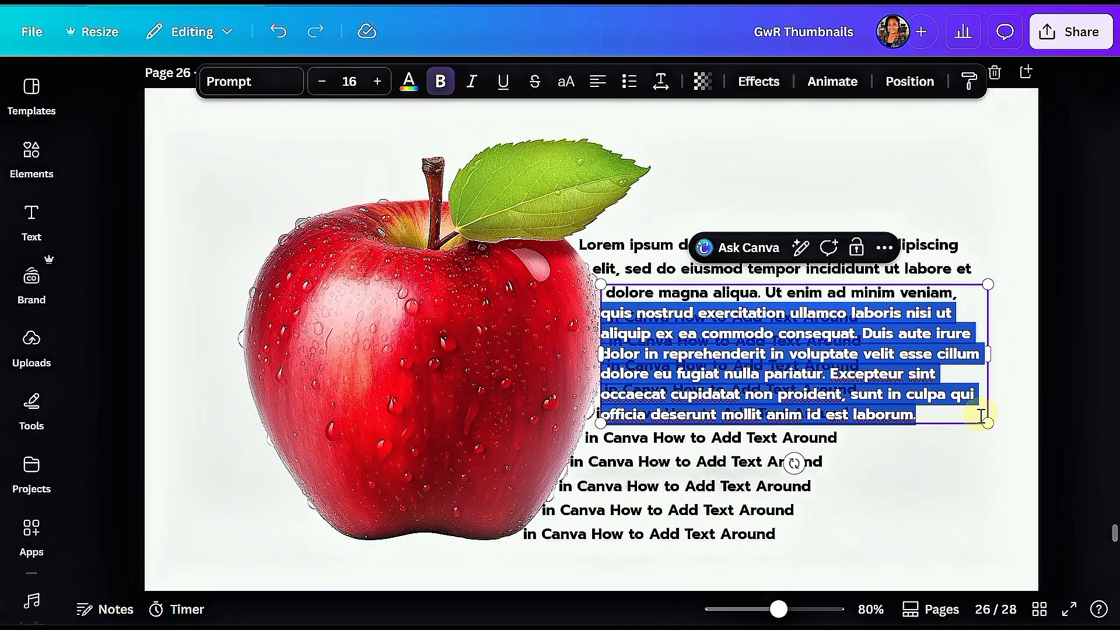
key(BackSpace)
- Paste the cut text over the fourth line, keep it up to "laboris nisi ut", and carry the overflow through the remaining lines
double_click(913, 319)
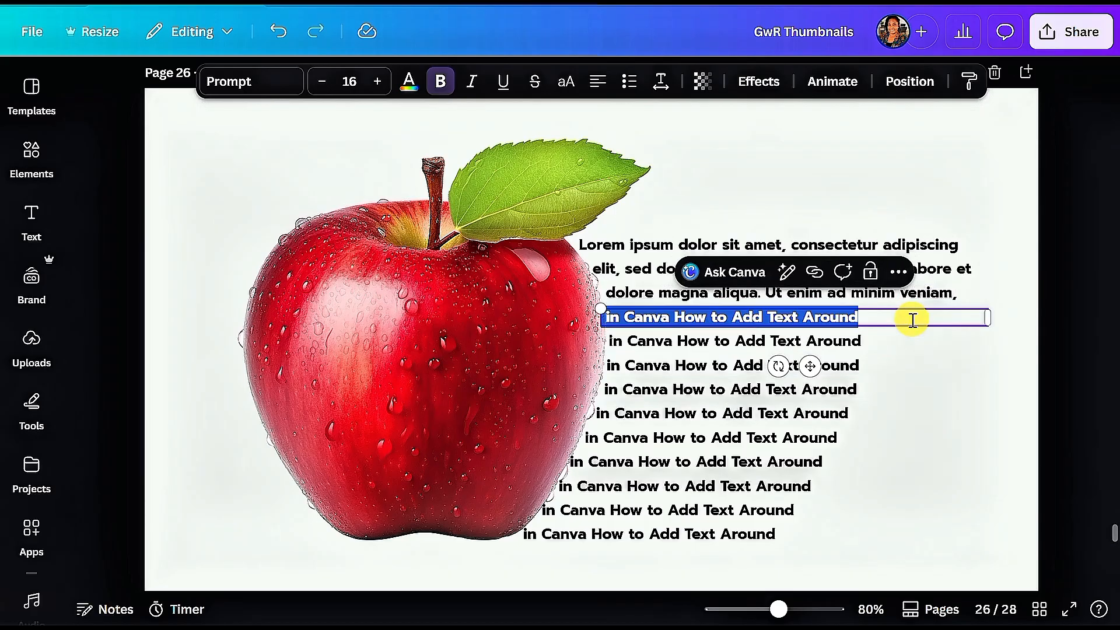
text(quis nostrud exercitation ullamco laboris nisi ut aliquip ex ea commodo consequat. Duis aute irure dolor in reprehenderit in voluptate velit esse cillum dolore eu fugiat nulla pariatur. Excepteur sint occaecat cupidatat non proident, sunt in culpa qui officia deserunt mollit anim id est laborum.)
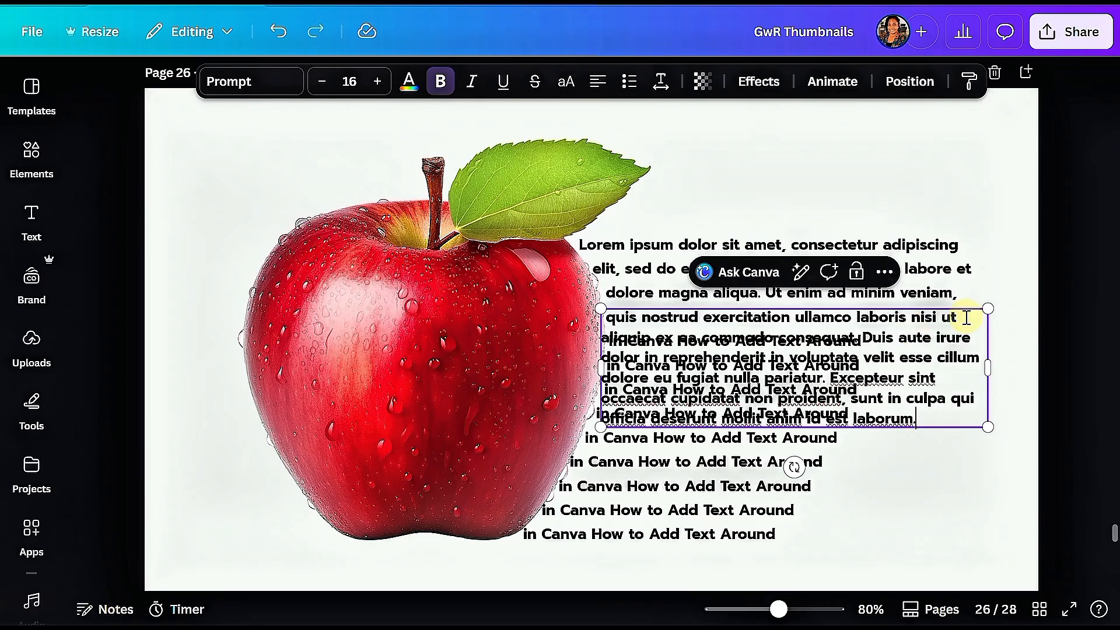
drag(966, 318, 984, 426)
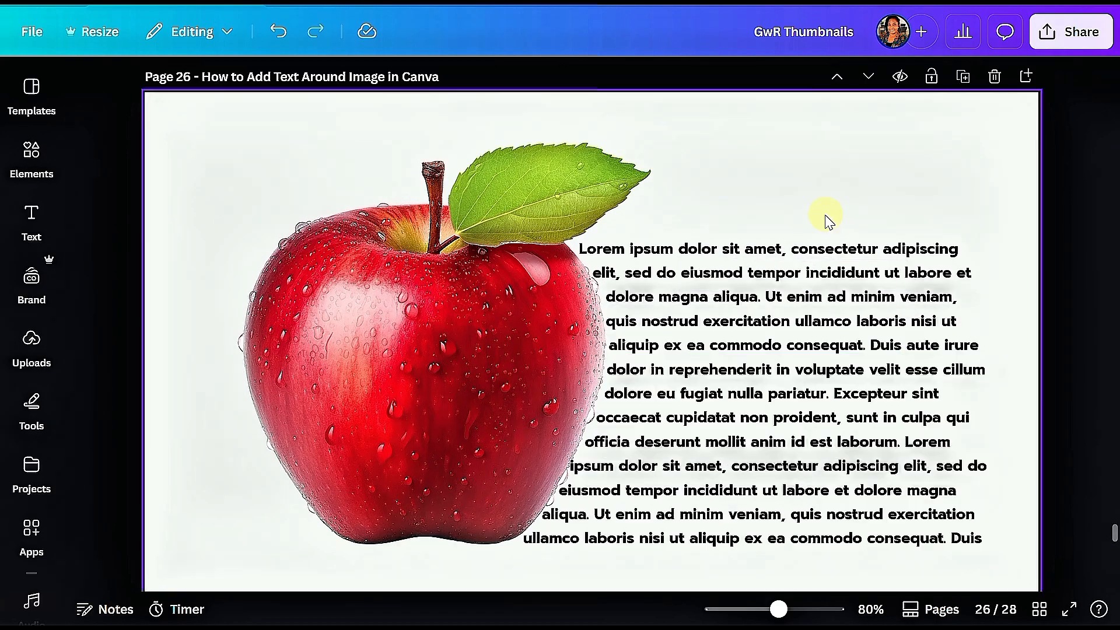
- Select all the text lines beside the apple and set their alignment to justified
drag(825, 220, 840, 557)
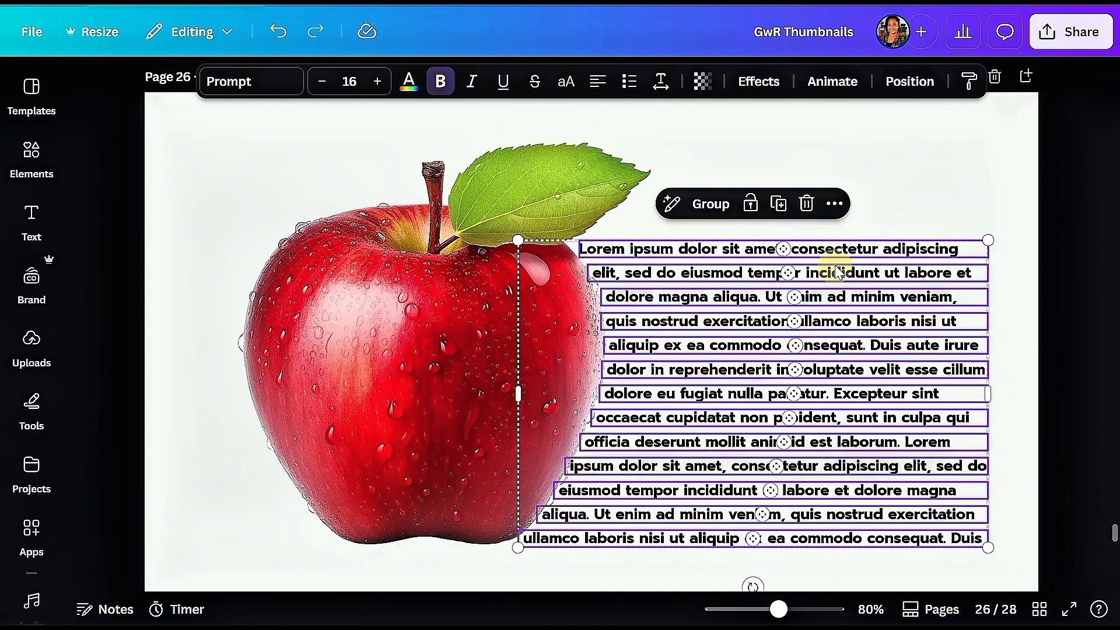
click(596, 85)
click(598, 83)
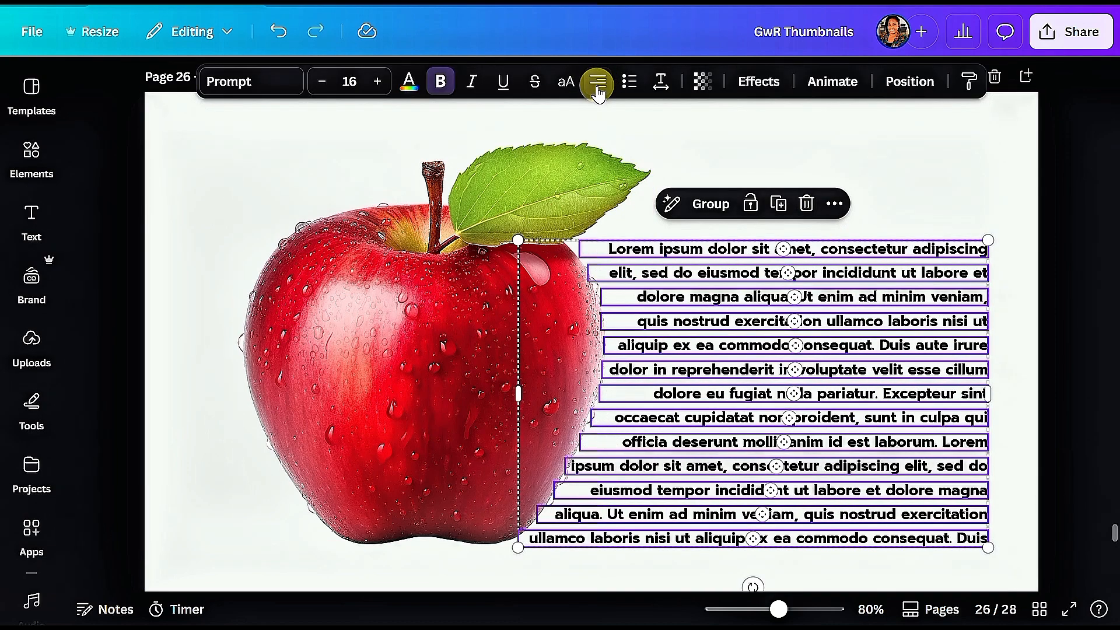
click(598, 83)
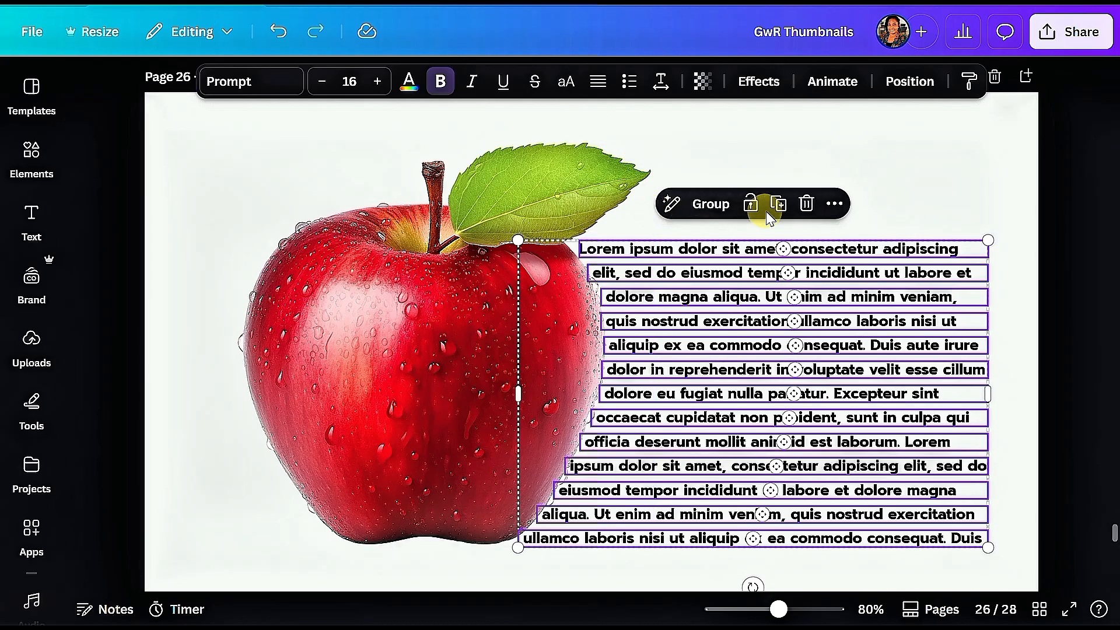